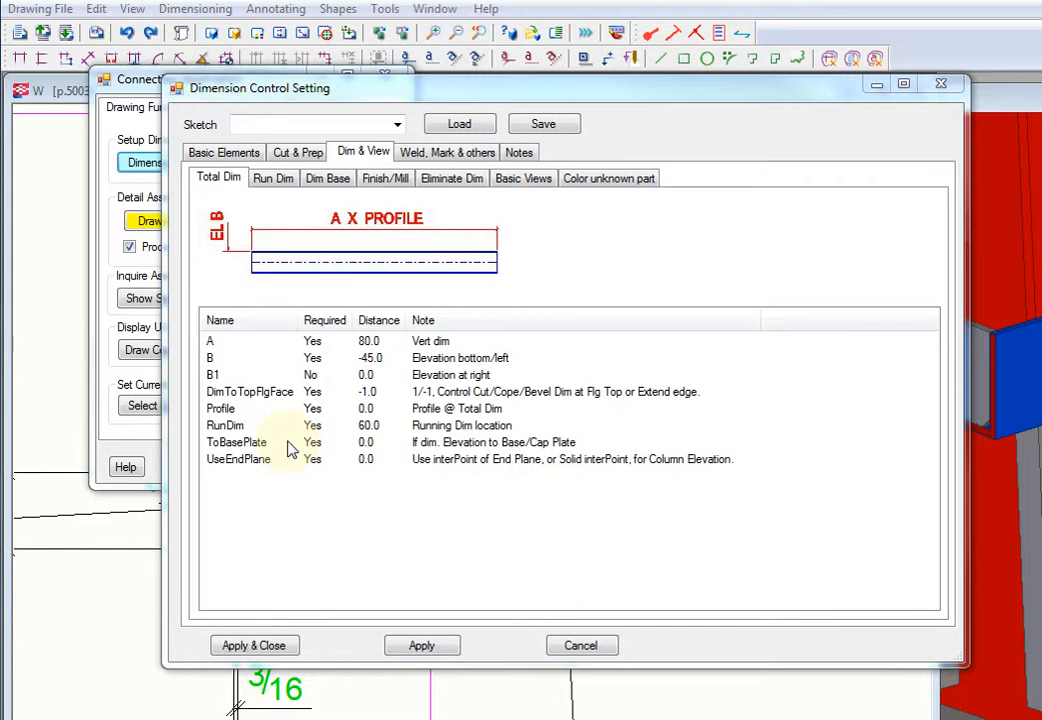
Step: Review the ToBasePlate and UseEndPlane options in the total dimension settings
left_click(238, 446)
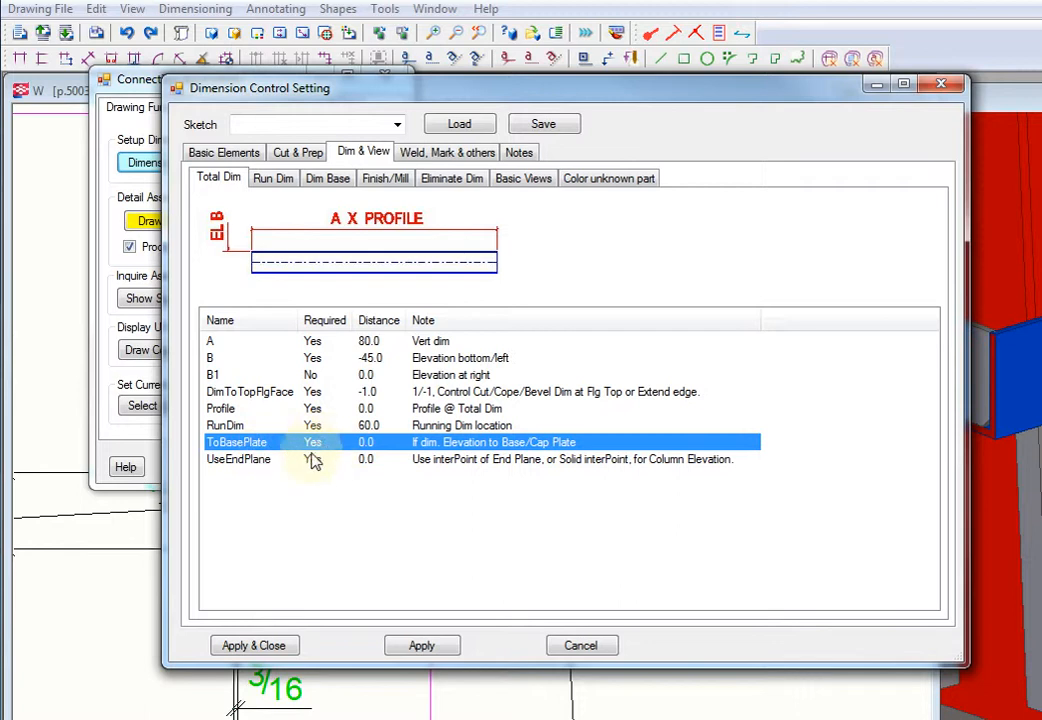
left_click(251, 463)
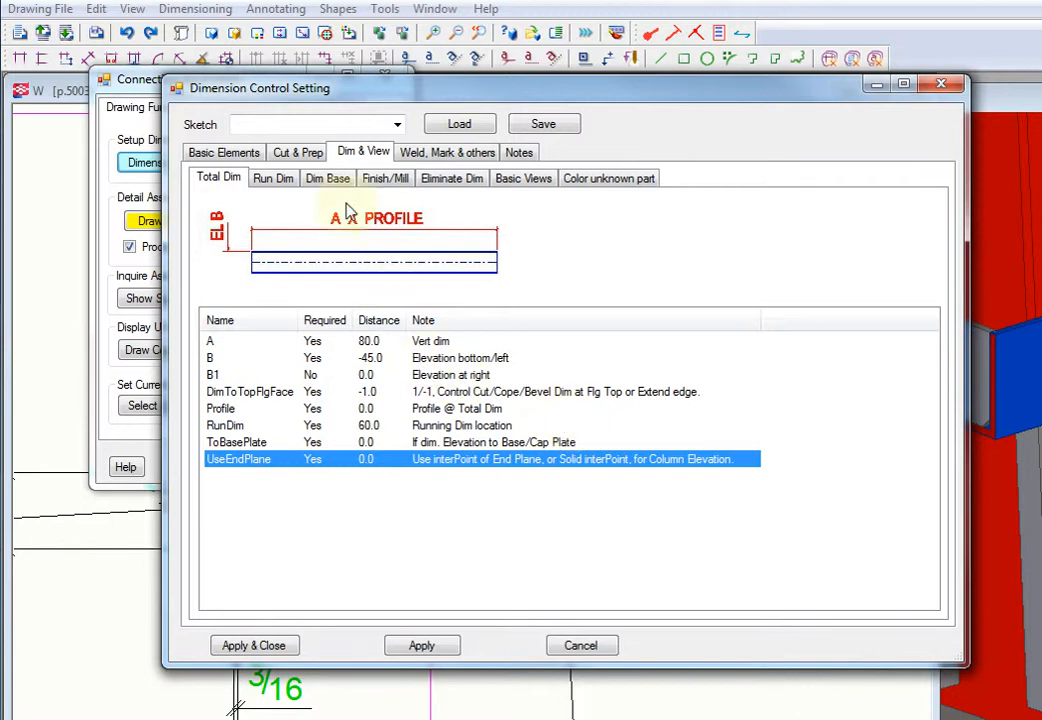
Step: Open the front-view running dimension settings, enlarge the dialog, and review the SplitRD and AllowMultiSplit options
left_click(273, 179)
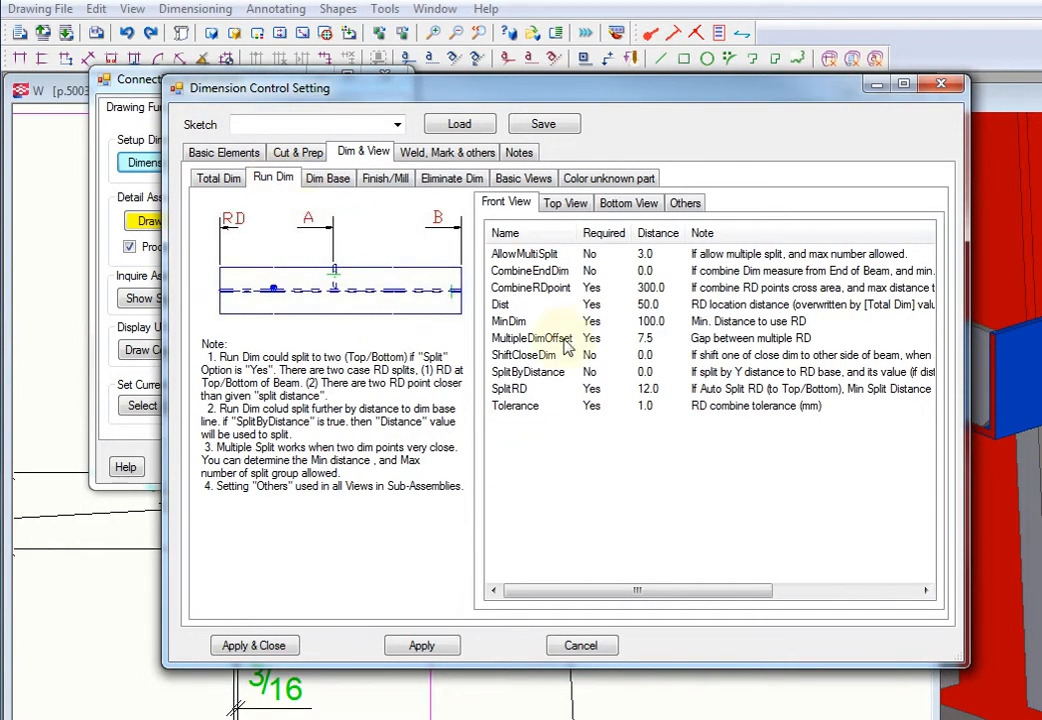
left_click_drag(748, 95, 645, 97)
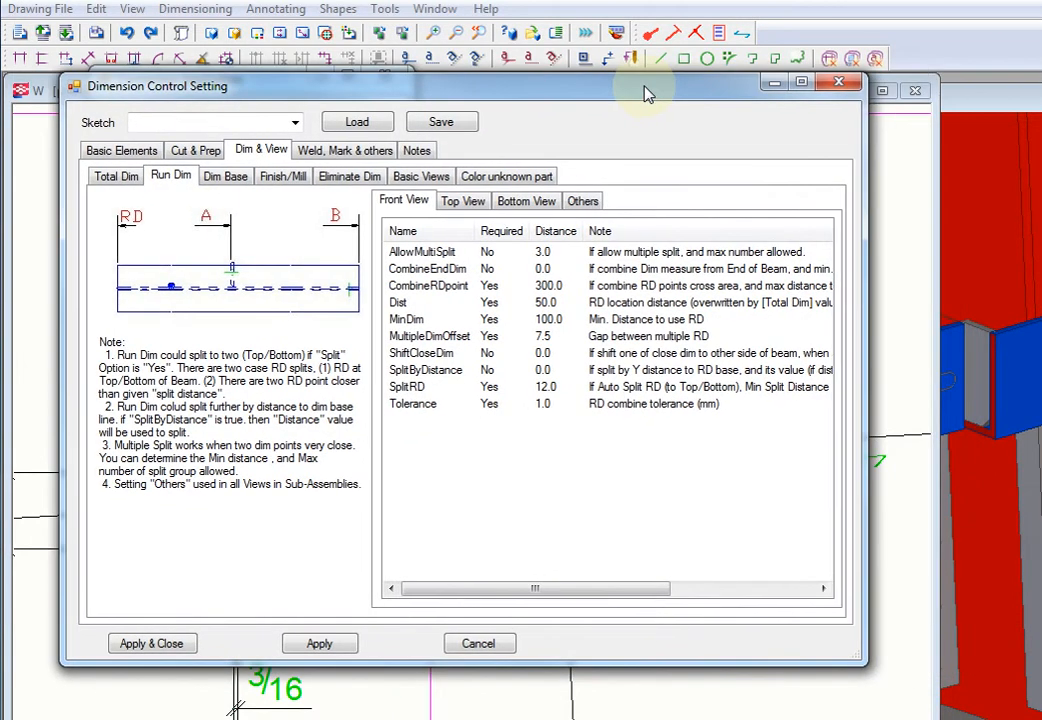
left_click_drag(866, 309, 900, 309)
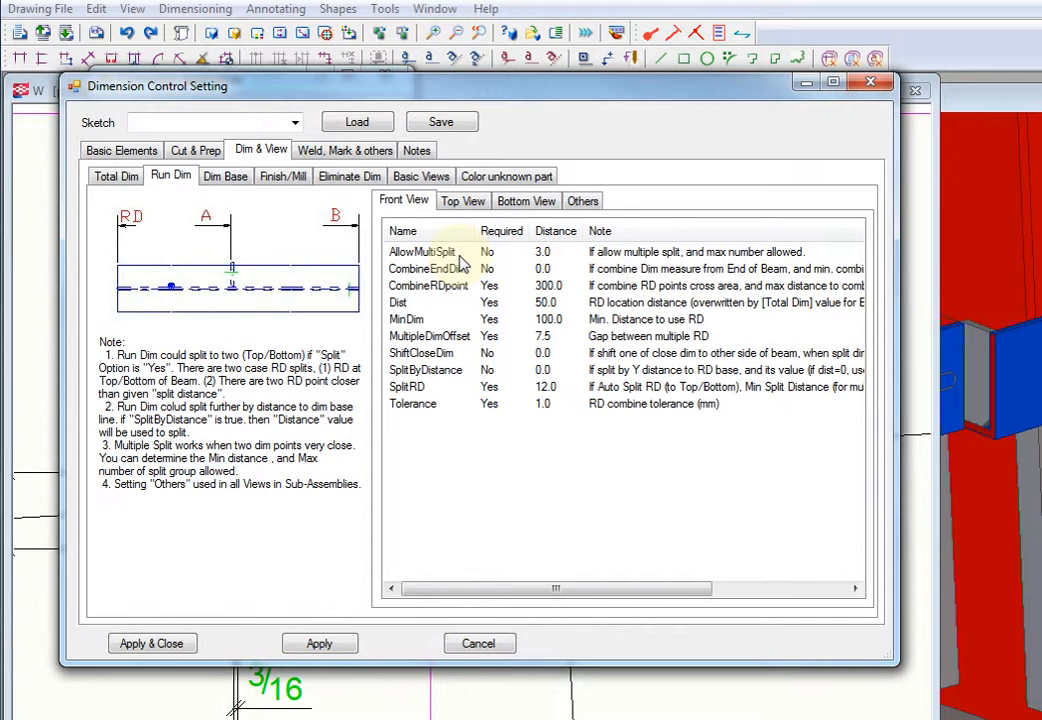
left_click(438, 388)
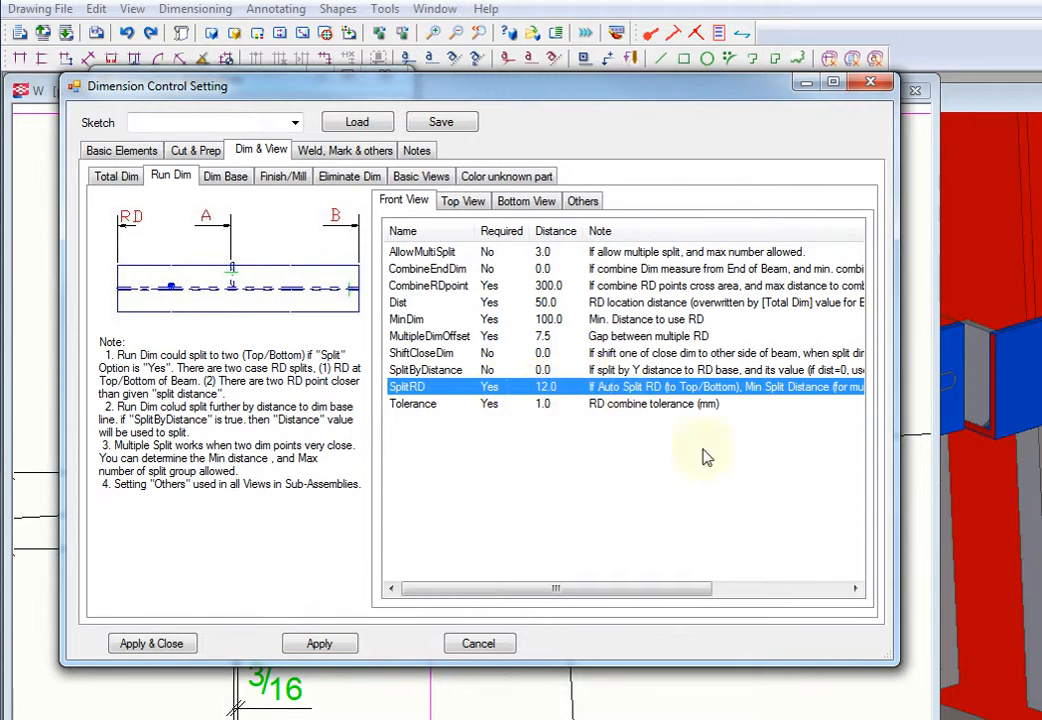
left_click_drag(668, 598, 679, 596)
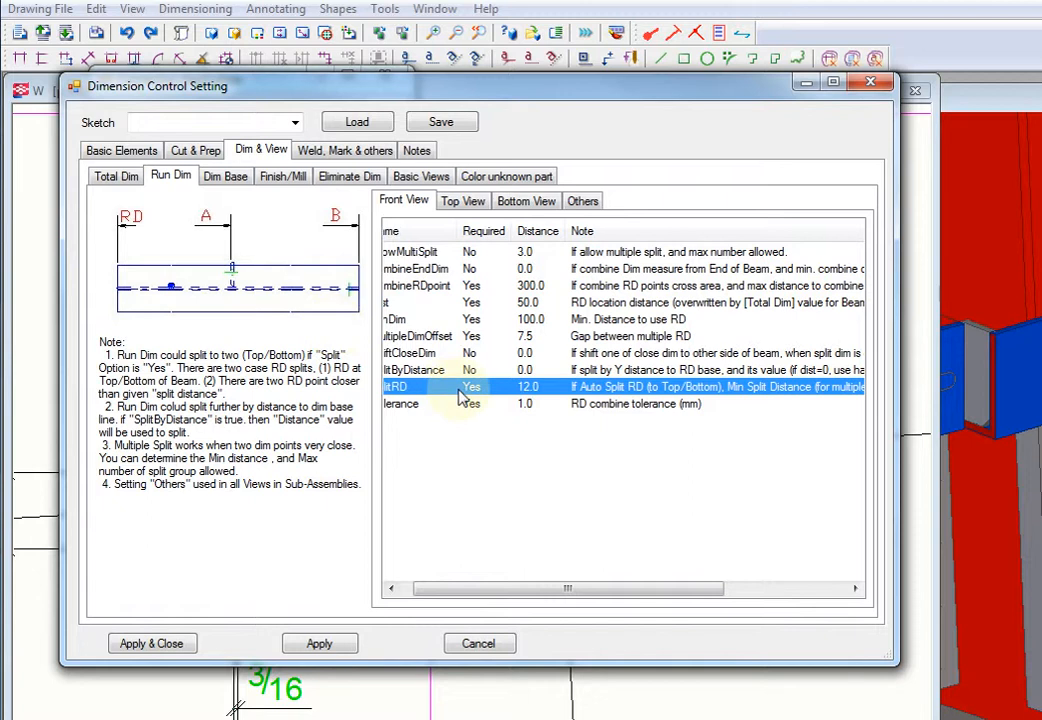
left_click_drag(557, 595, 530, 593)
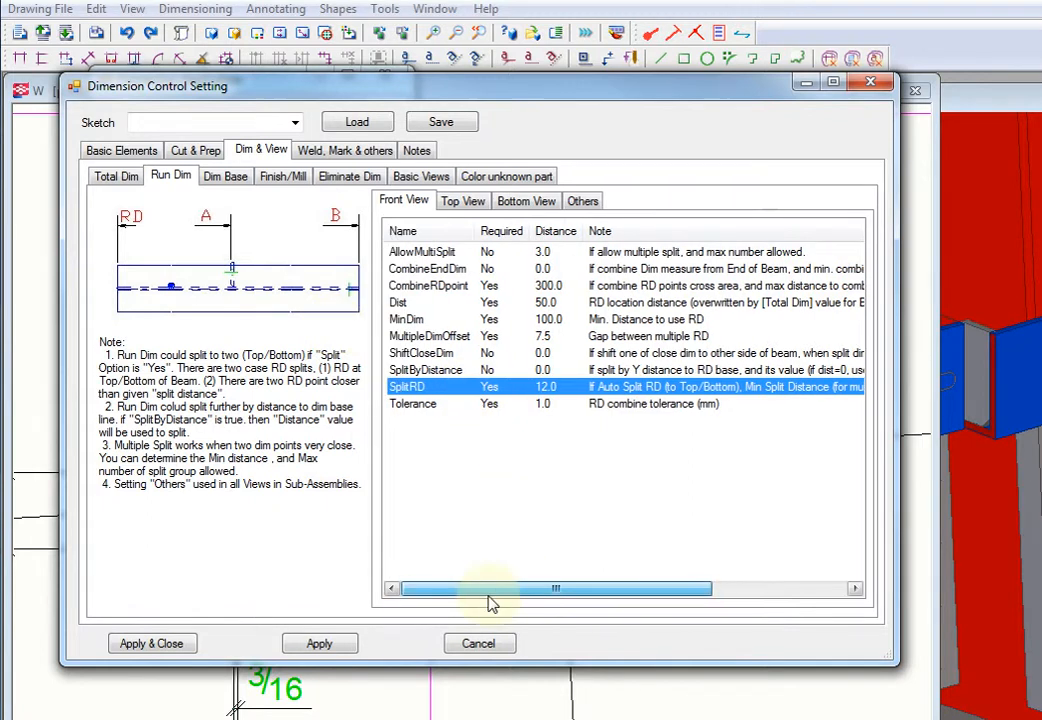
left_click(423, 256)
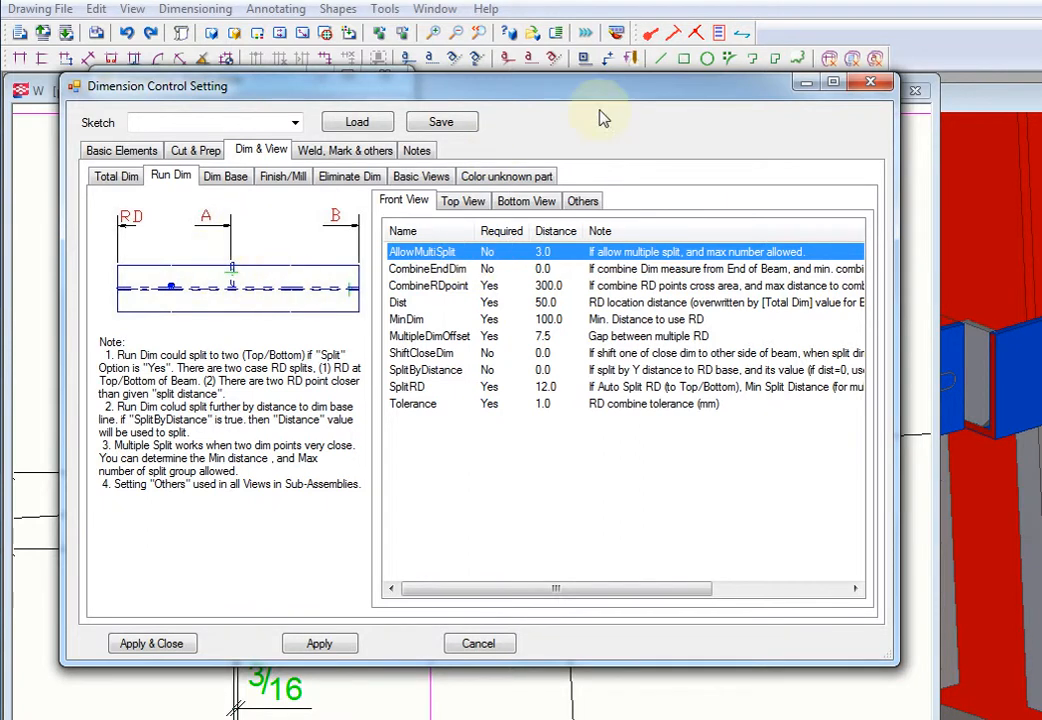
Step: Move the settings dialog clear of the drawing and examine the dimensions of plate p5003
left_click_drag(569, 89, 1041, 116)
middle_click_drag(571, 453, 546, 561)
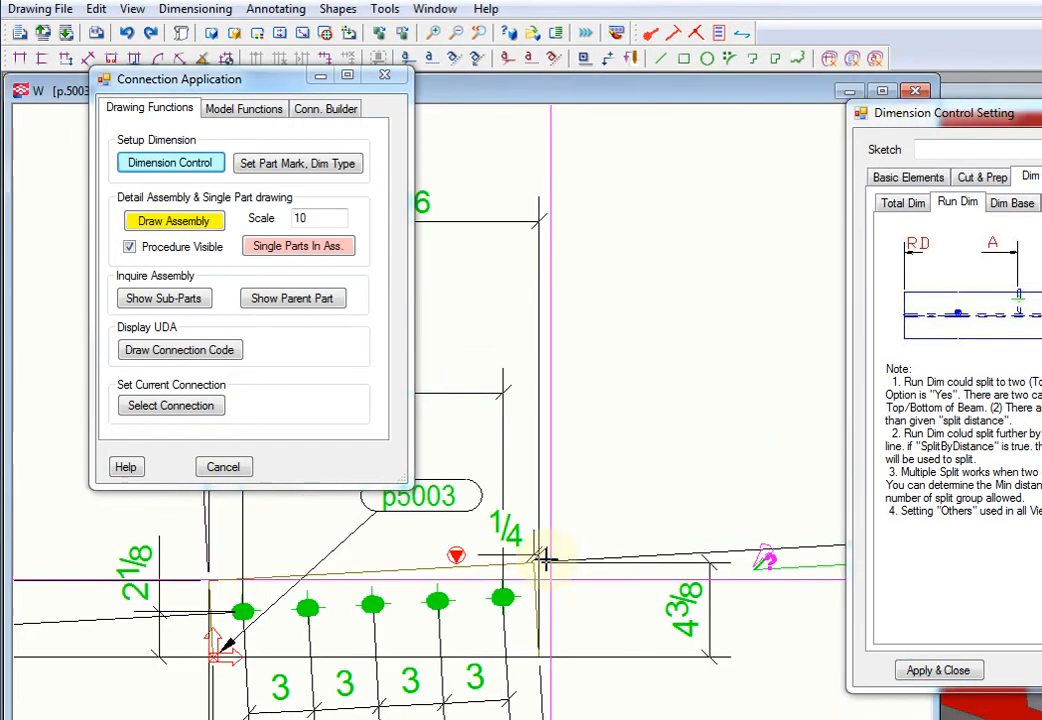
right_click(580, 481)
left_click(628, 498)
scroll(430, 597, "down", 6)
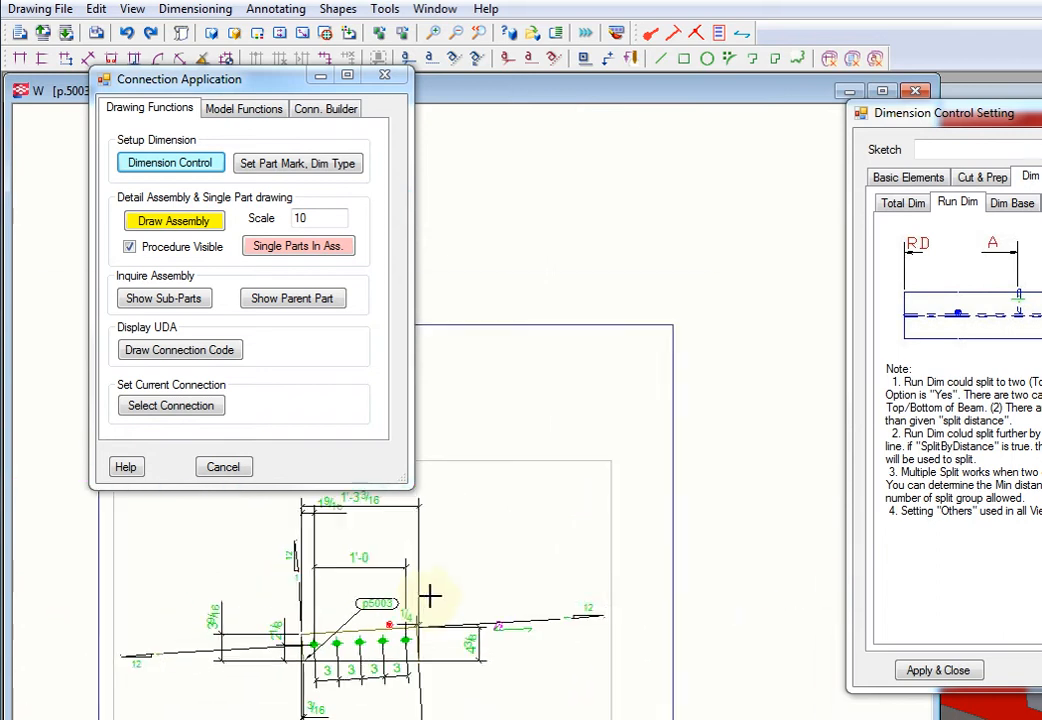
scroll(422, 643, "down", 2)
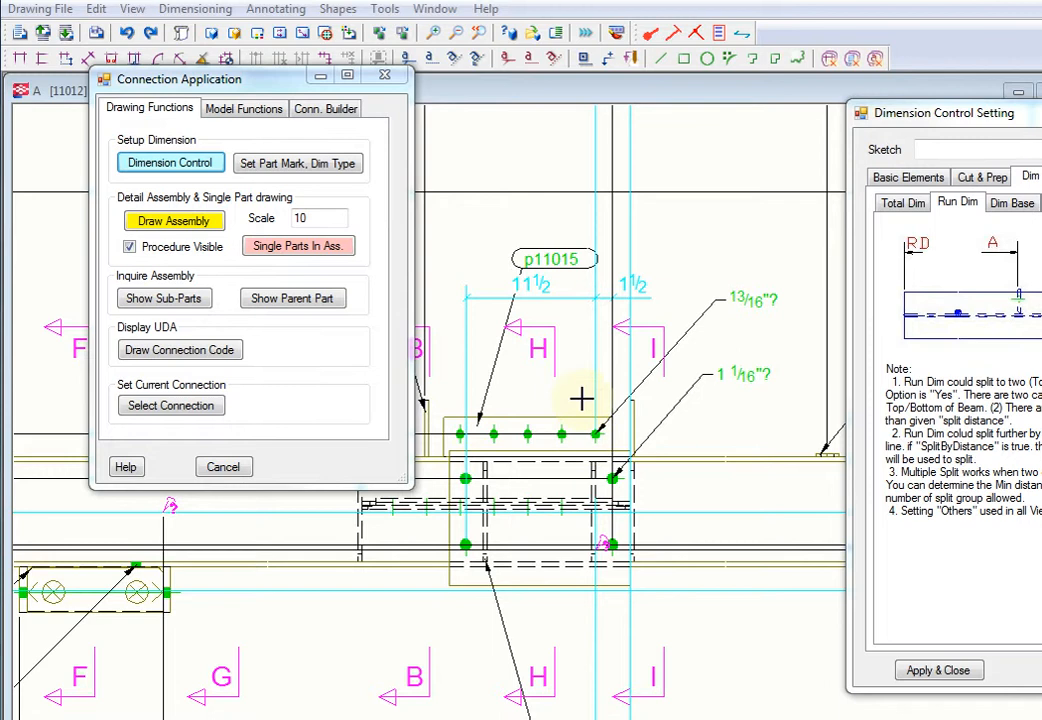
Step: Inspect the closely spaced running dimensions and bolt holes around plate p11015 in assembly drawing 11012
right_click(594, 408)
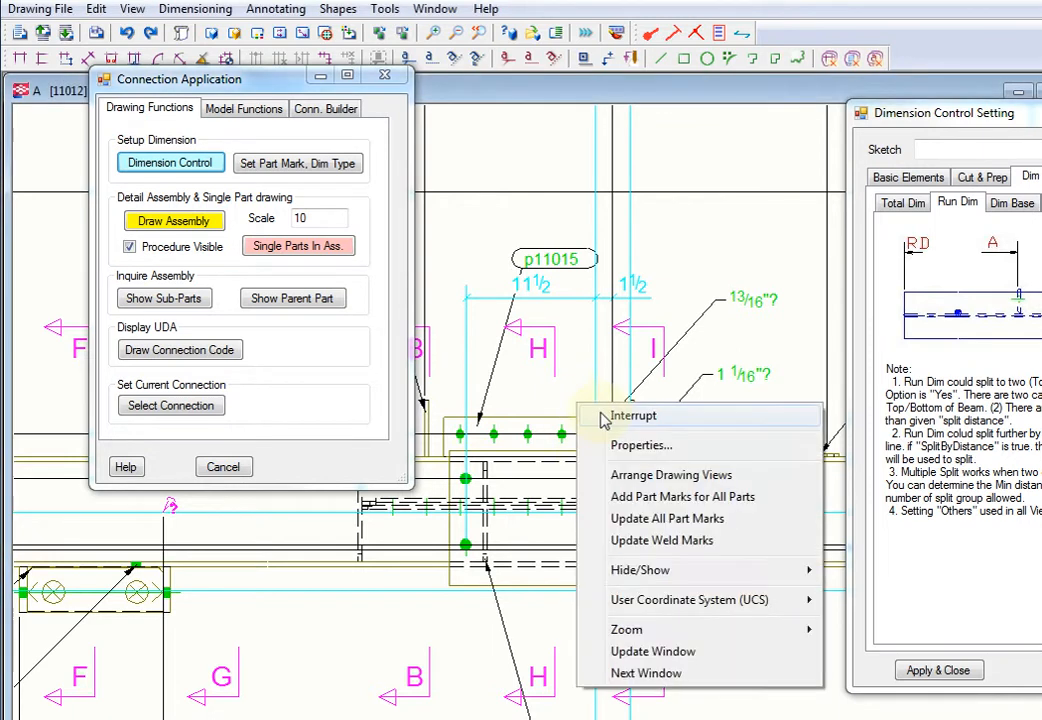
left_click(600, 416)
scroll(596, 432, "up", 3)
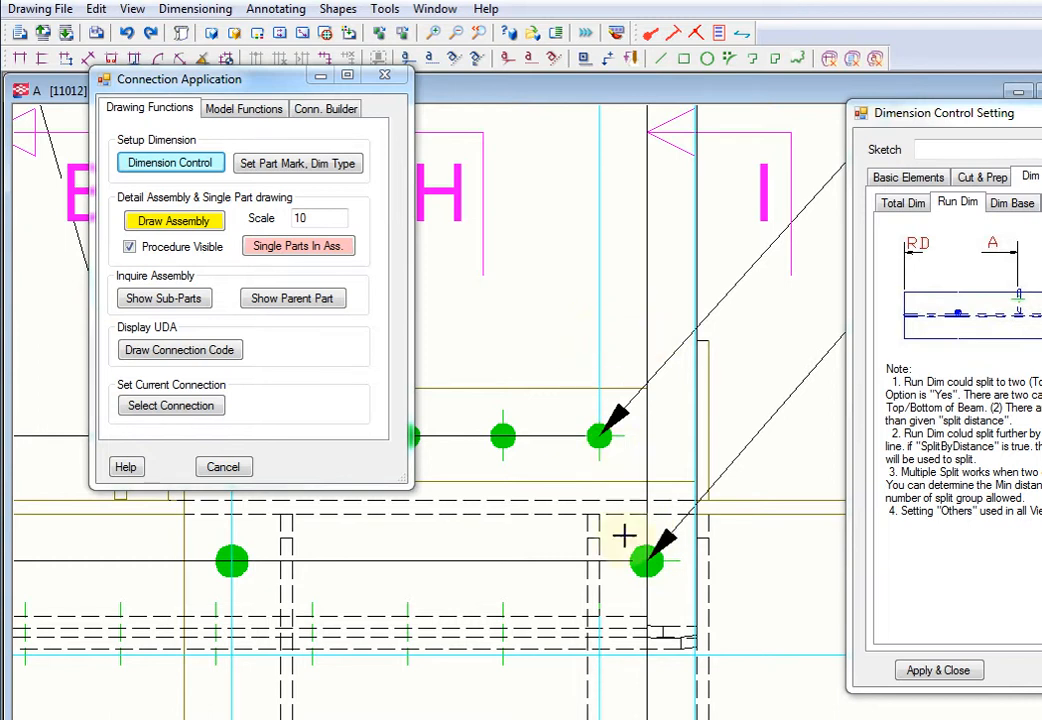
middle_click_drag(661, 474, 664, 543)
scroll(664, 543, "down", 4)
mouse_move(649, 421)
middle_mouse_down()
mouse_move(649, 496)
mouse_move(637, 350)
middle_mouse_up()
scroll(639, 385, "up", 2)
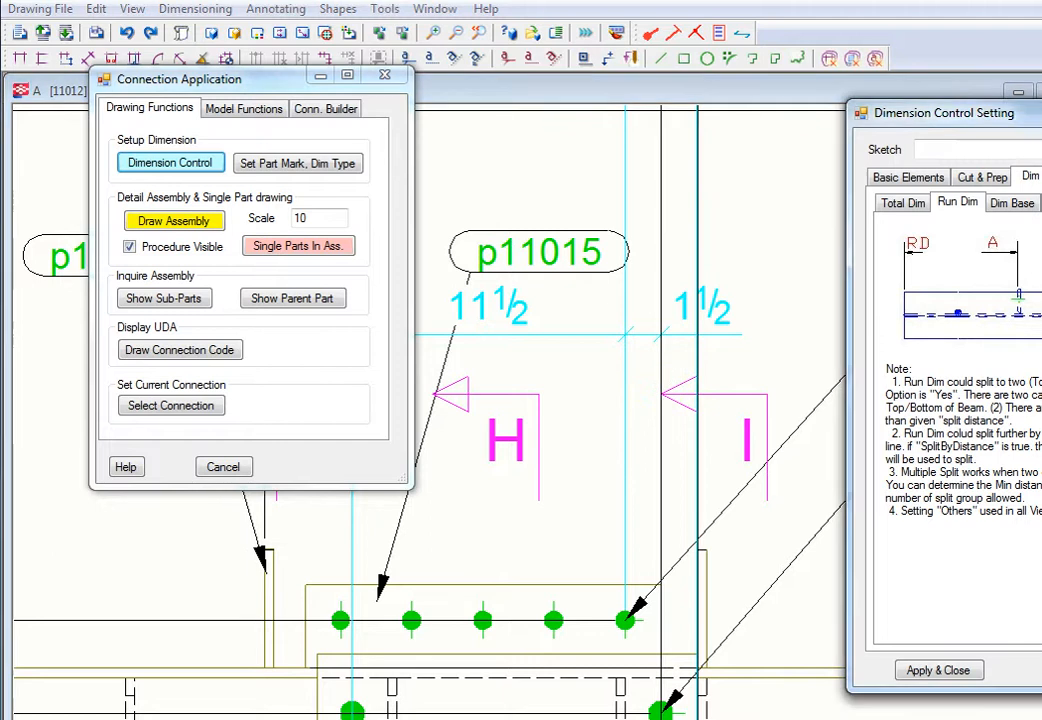
Step: Bring the settings dialog back, review MultipleDimOffset, and open the front-view SplitRD distance for editing
left_click_drag(1040, 112, 657, 82)
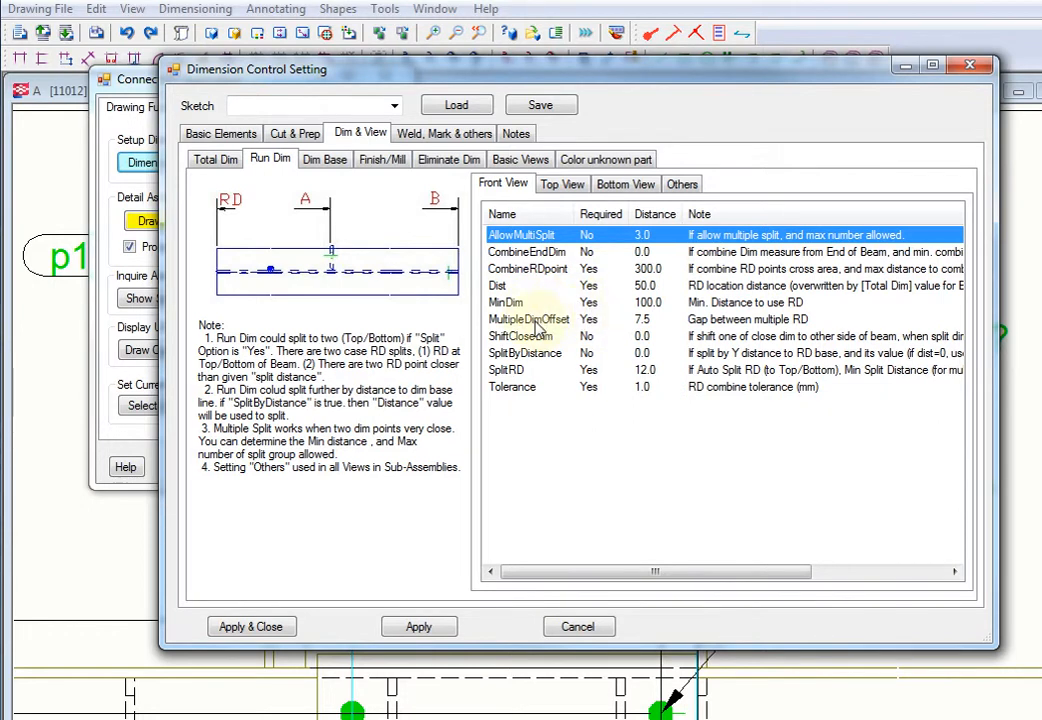
left_click(536, 320)
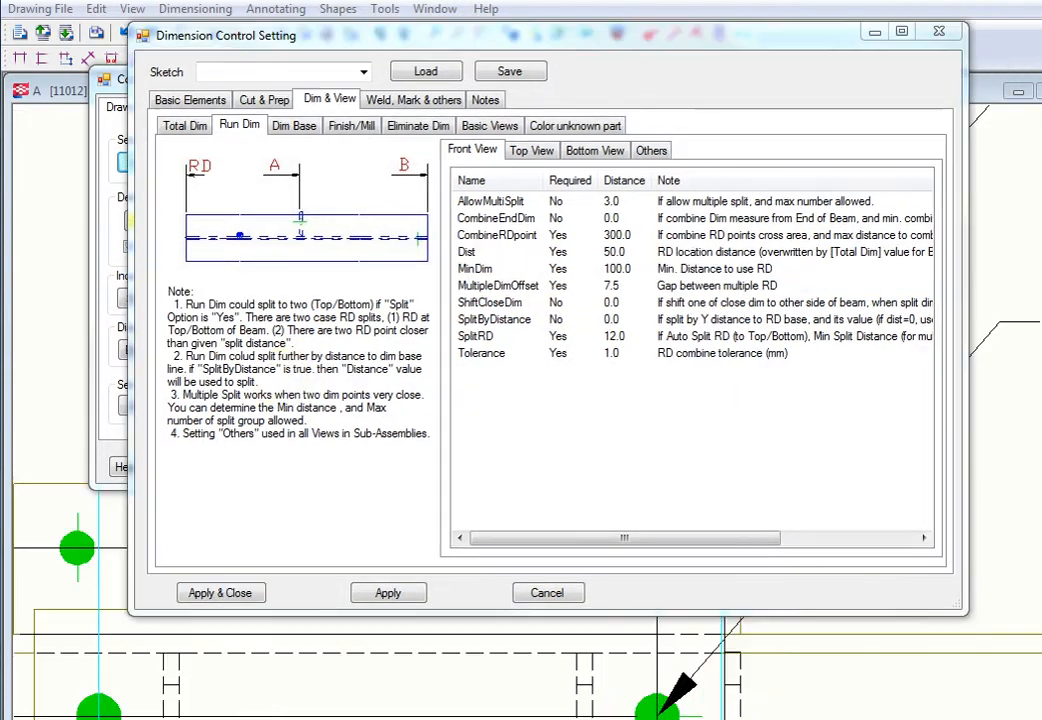
left_click(482, 341)
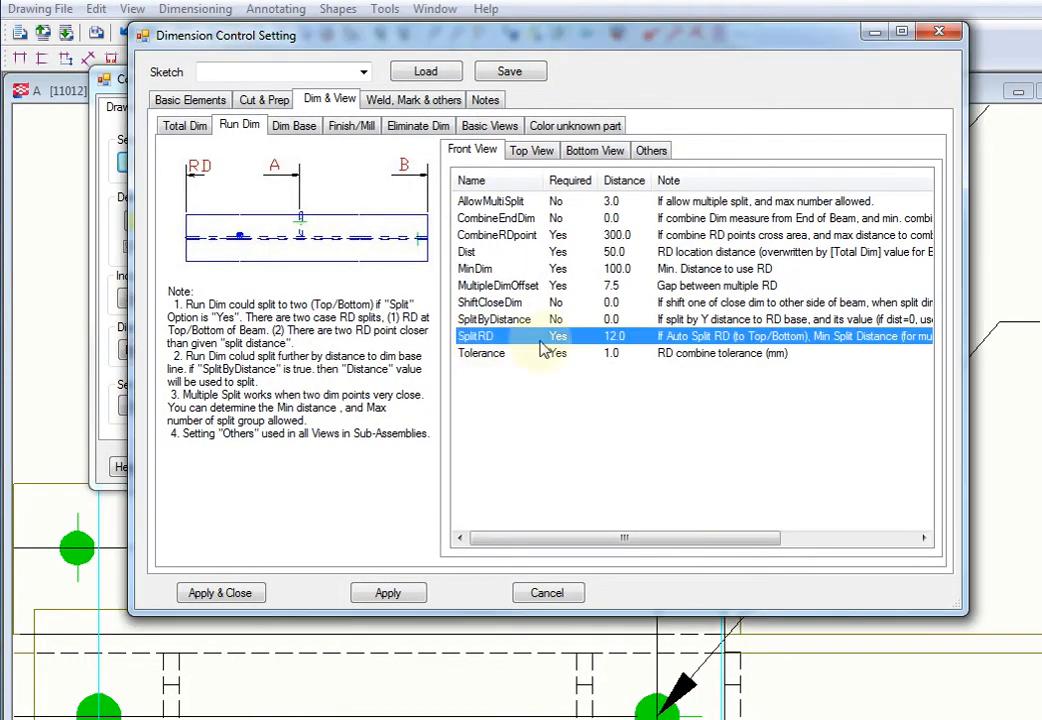
left_click(482, 341)
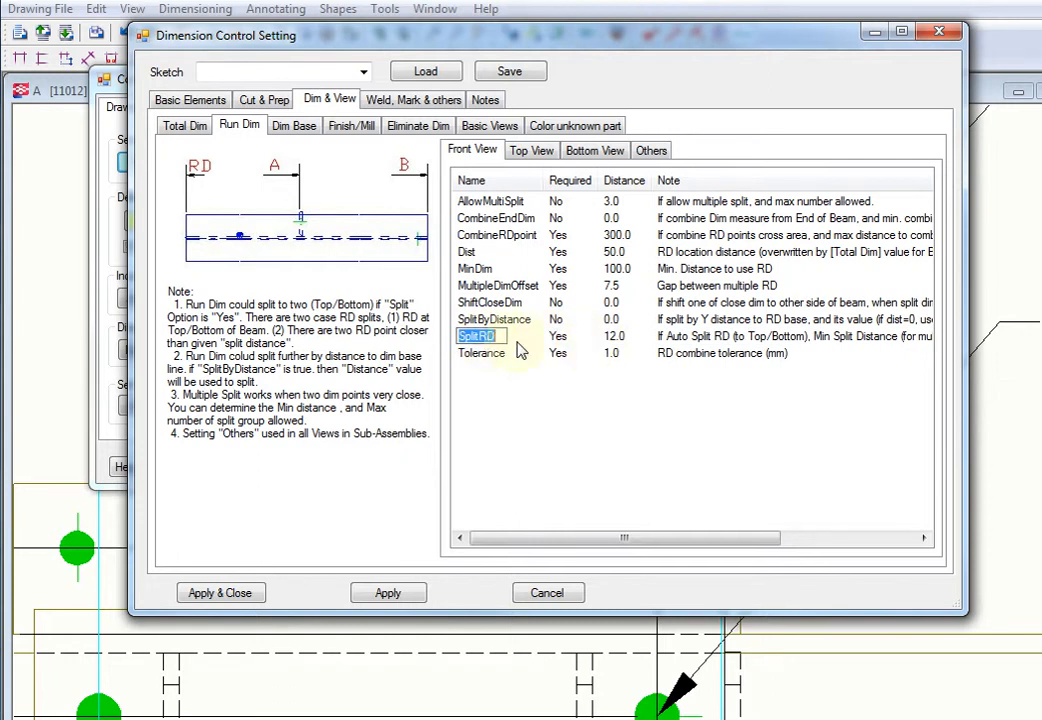
double_click(608, 338)
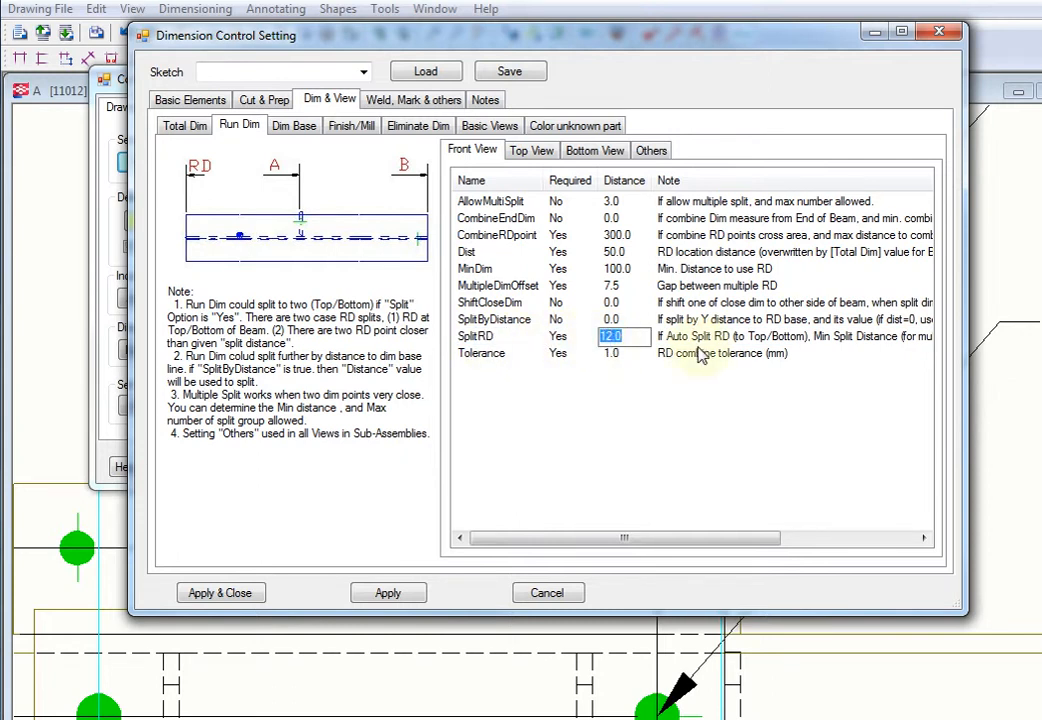
left_click_drag(697, 541, 600, 549)
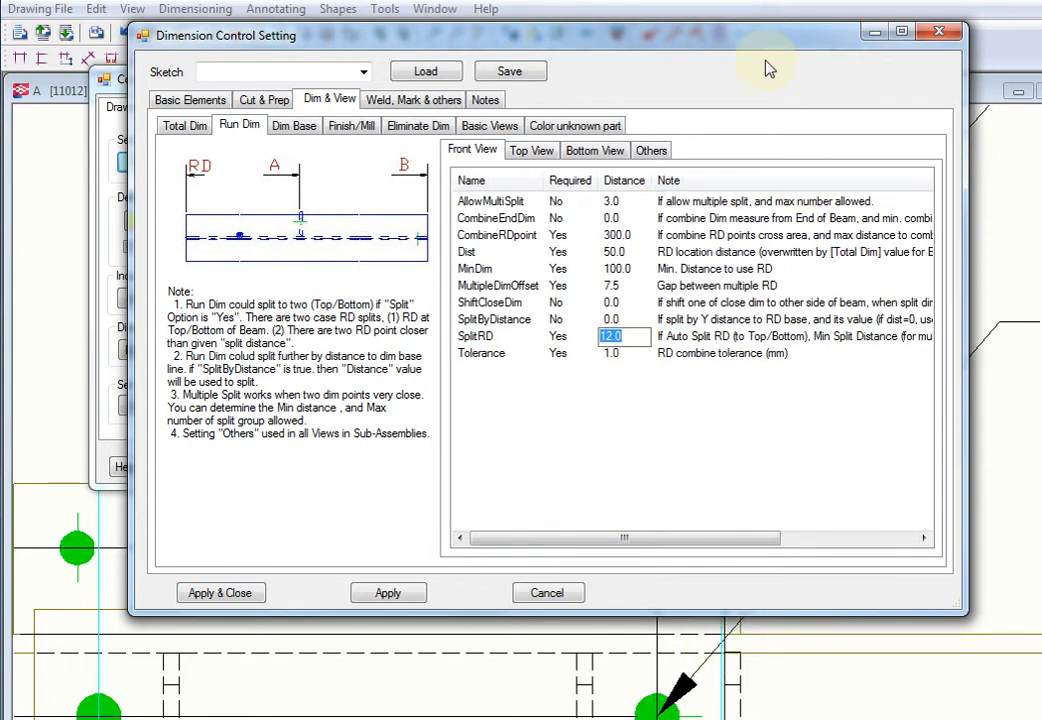
Step: Review the ShiftCloseDim option for the front view against the bolt hole dimensions at plate p11015
mouse_move(623, 40)
left_mouse_down()
mouse_move(779, 100)
mouse_move(1041, 63)
left_mouse_up()
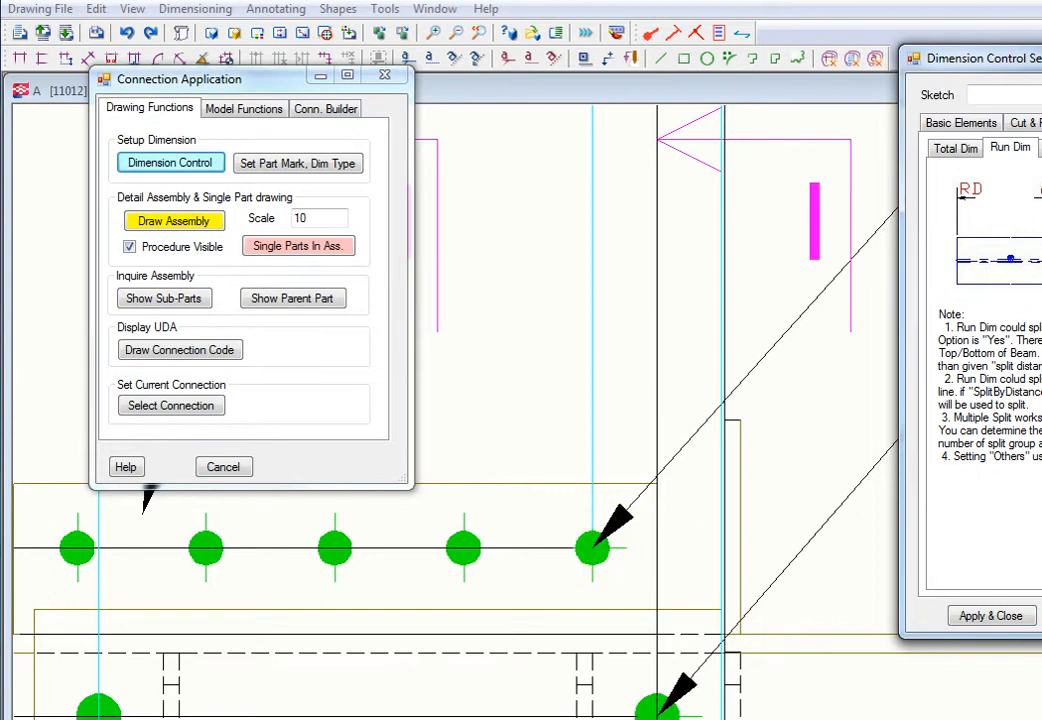
mouse_move(1040, 60)
left_mouse_down()
mouse_move(578, 57)
mouse_move(562, 46)
left_mouse_up()
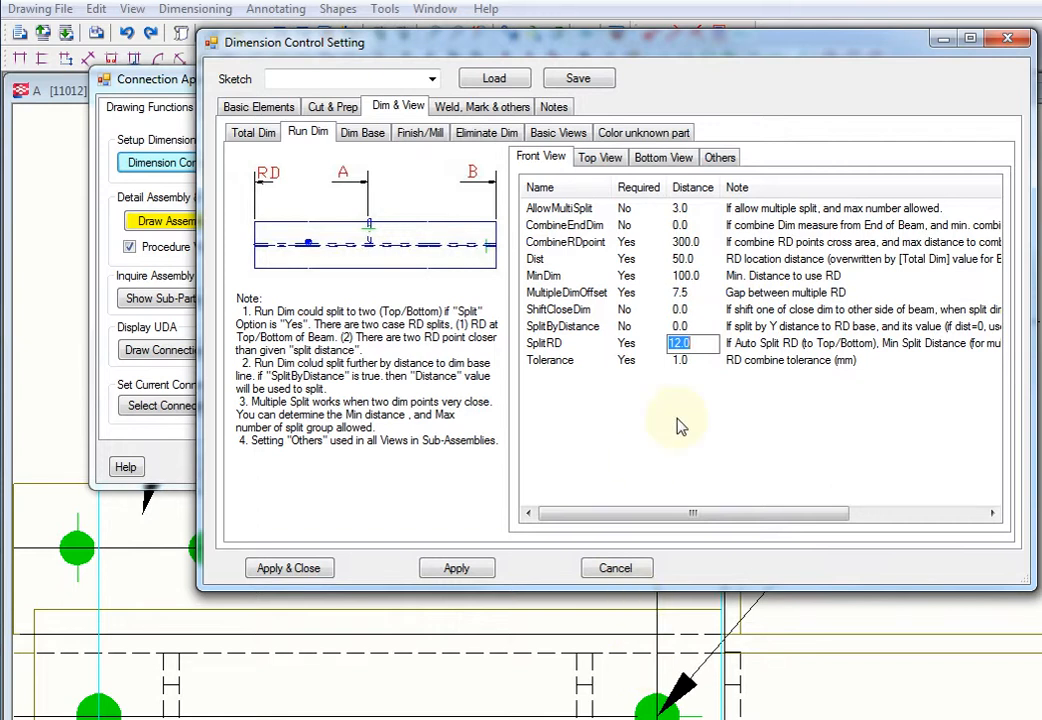
left_click(603, 310)
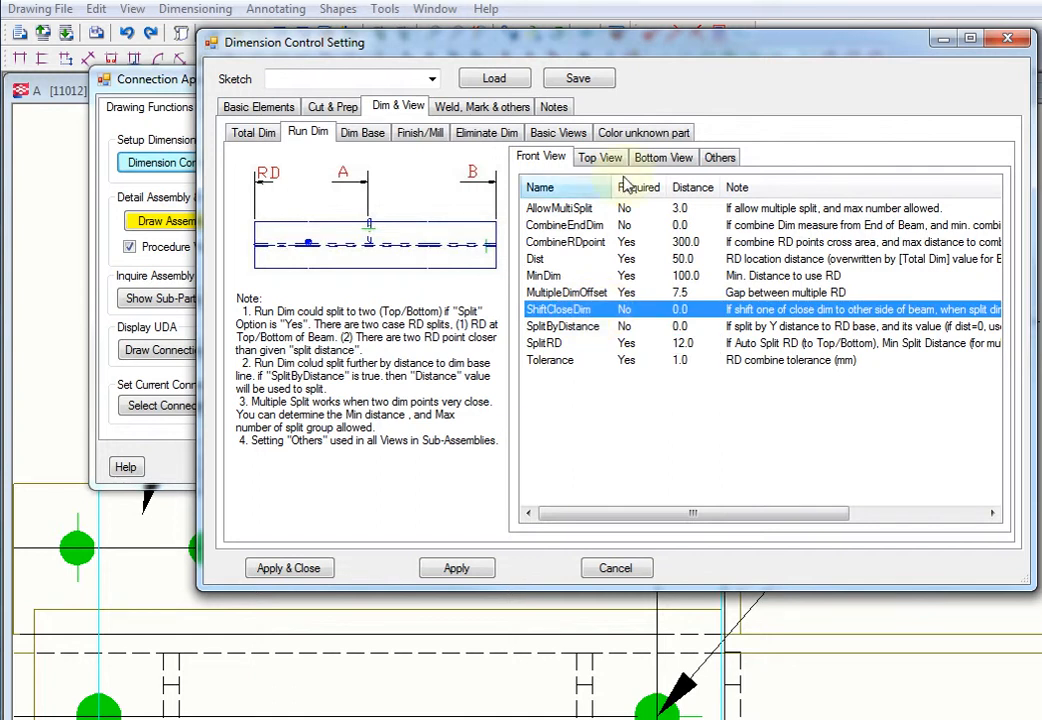
left_click_drag(520, 42, 1041, 32)
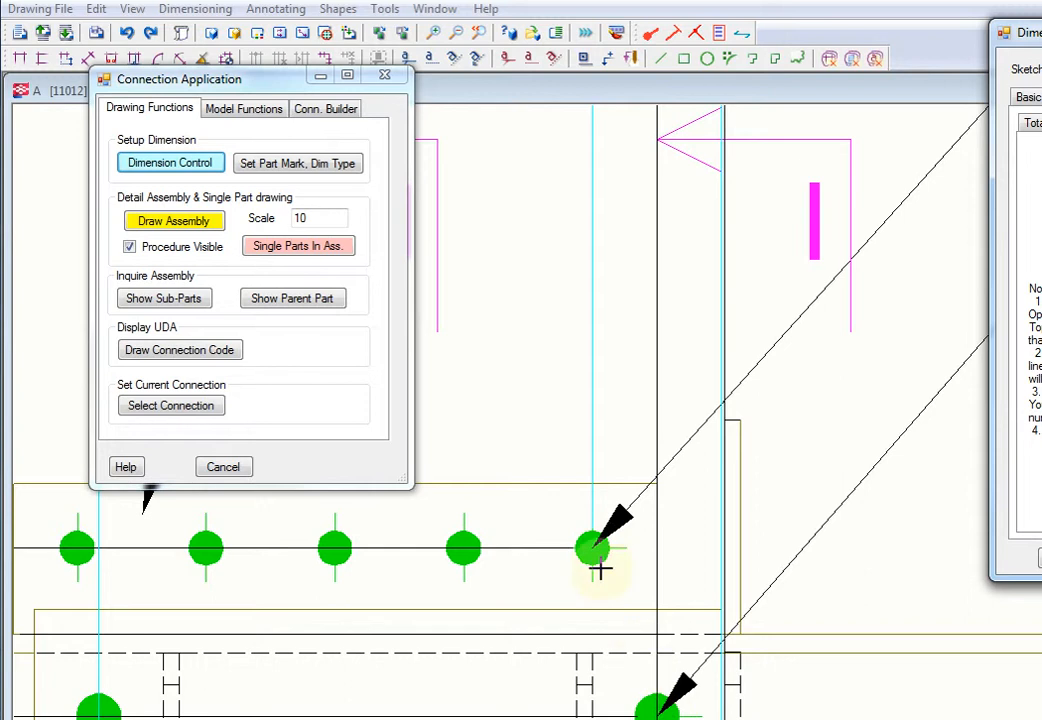
scroll(623, 644, "down", 3)
middle_click_drag(631, 482, 614, 414)
left_click_drag(1041, 40, 621, 54)
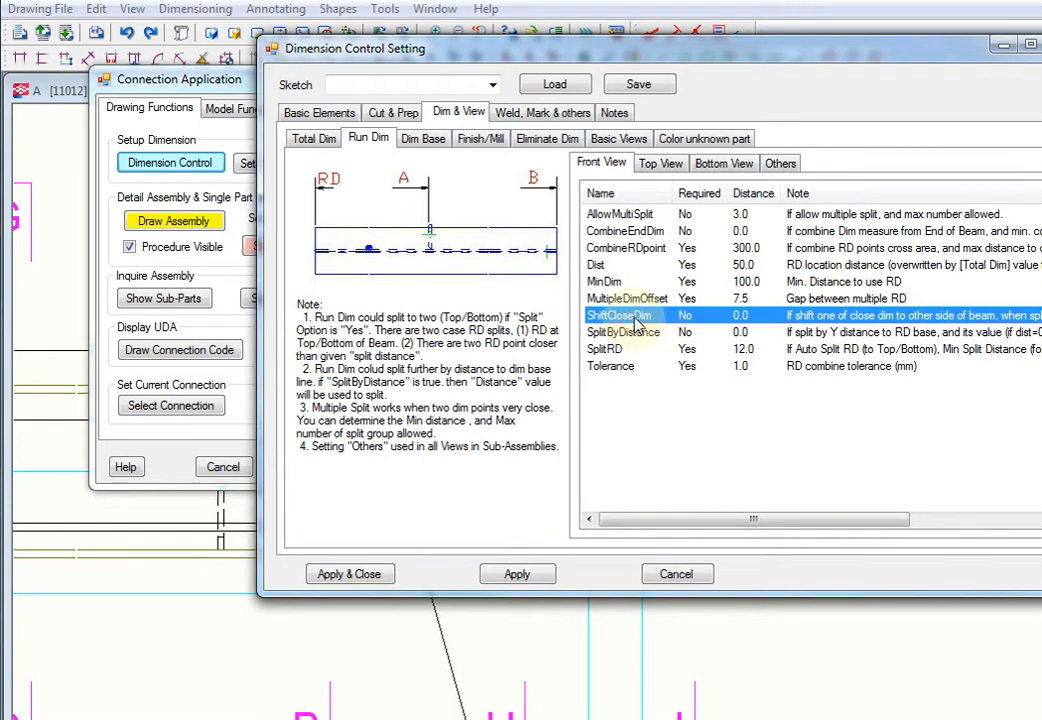
Step: Move the settings dialog off the drawing and inspect the bolt holes and extension lines below plate p11015
left_click_drag(938, 62, 1041, 58)
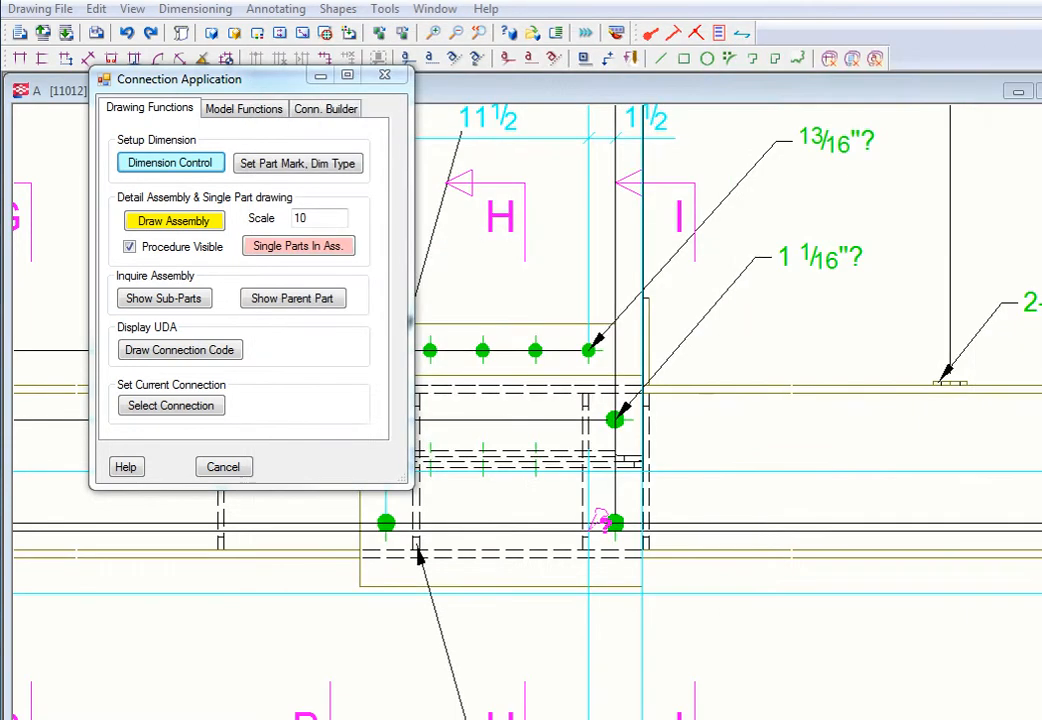
right_click(732, 359)
left_click(755, 364)
middle_click_drag(720, 412, 777, 437)
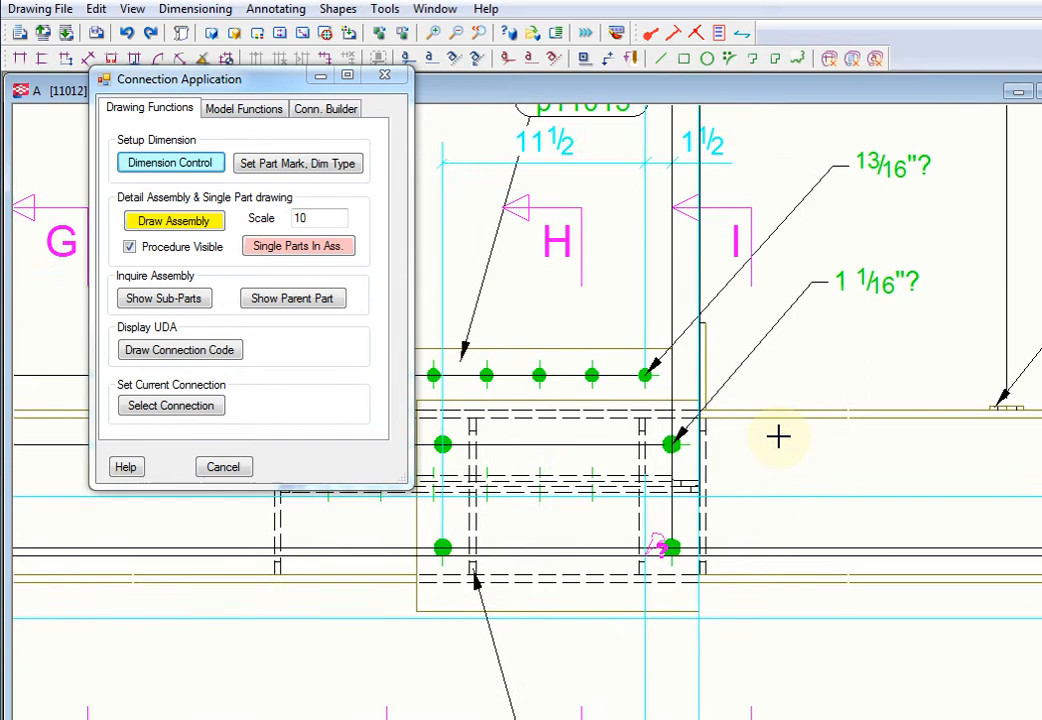
scroll(777, 437, "down", 1)
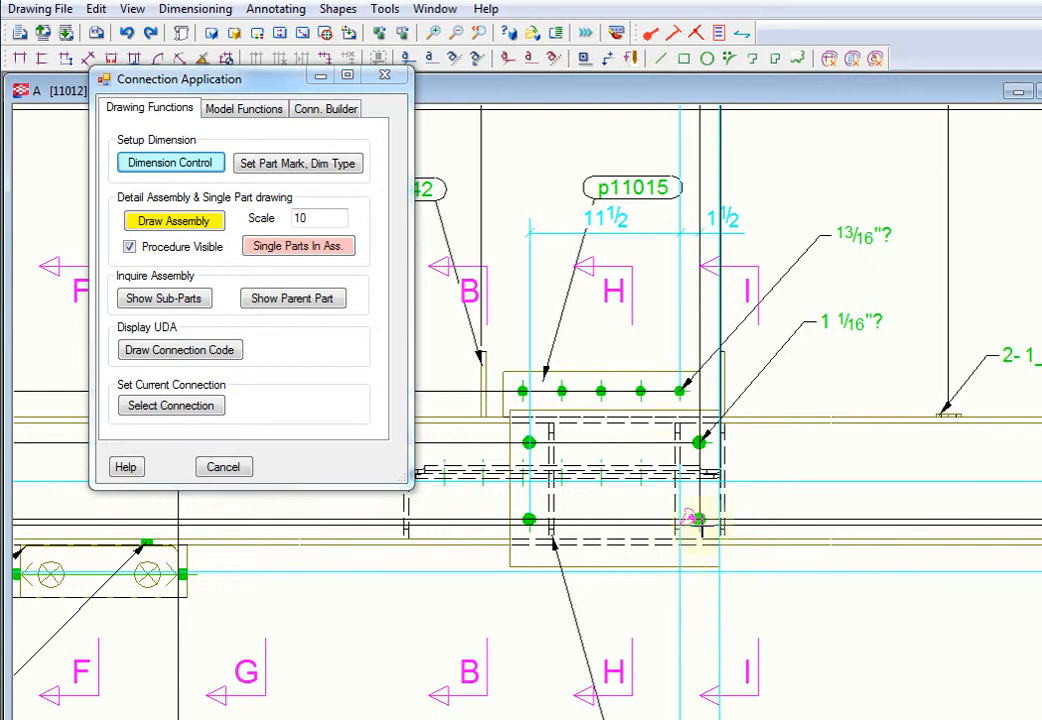
scroll(690, 445, "up", 2)
scroll(649, 403, "up", 2)
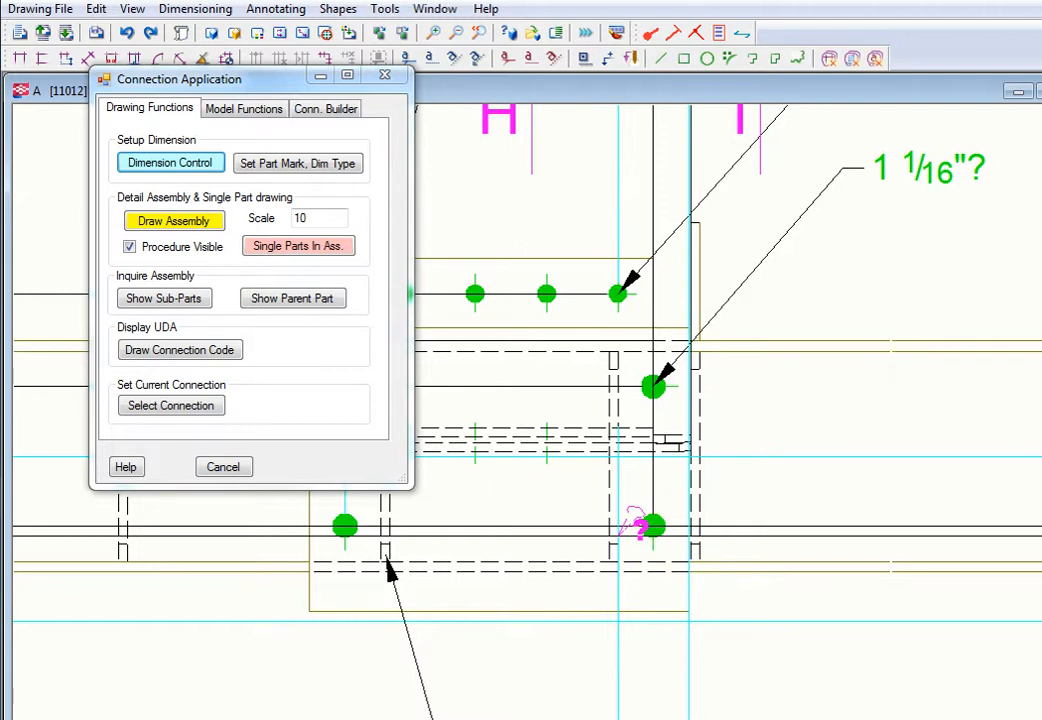
Step: Bring the settings dialog back and review the MinDim option of the front-view running dimensions
left_click_drag(1041, 108, 464, 92)
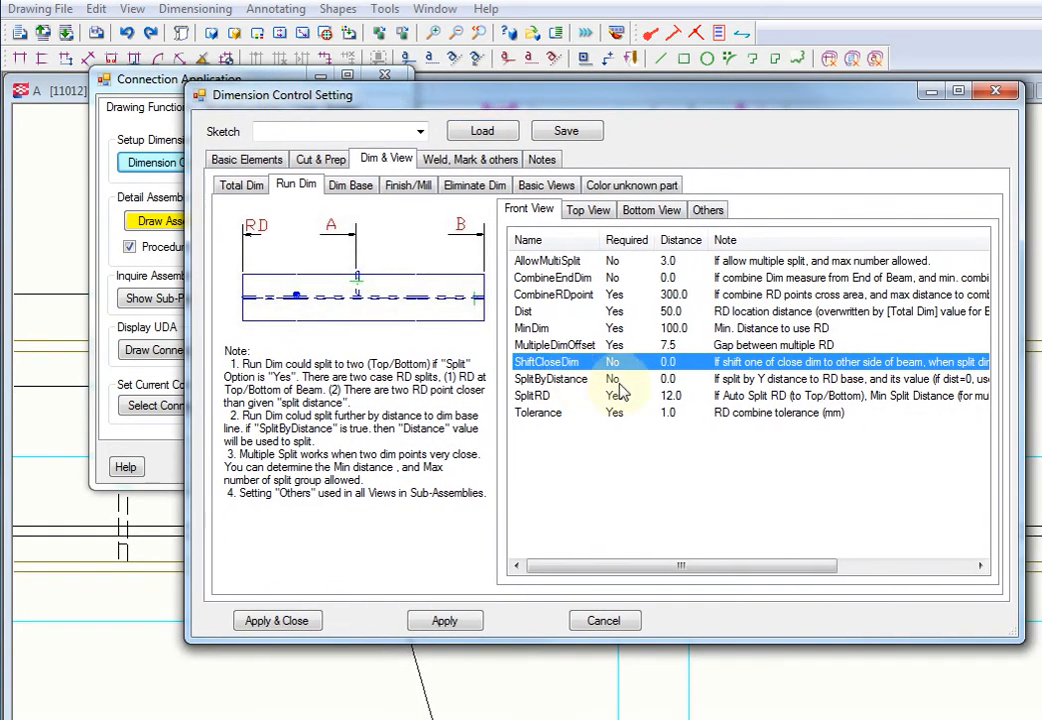
left_click(557, 328)
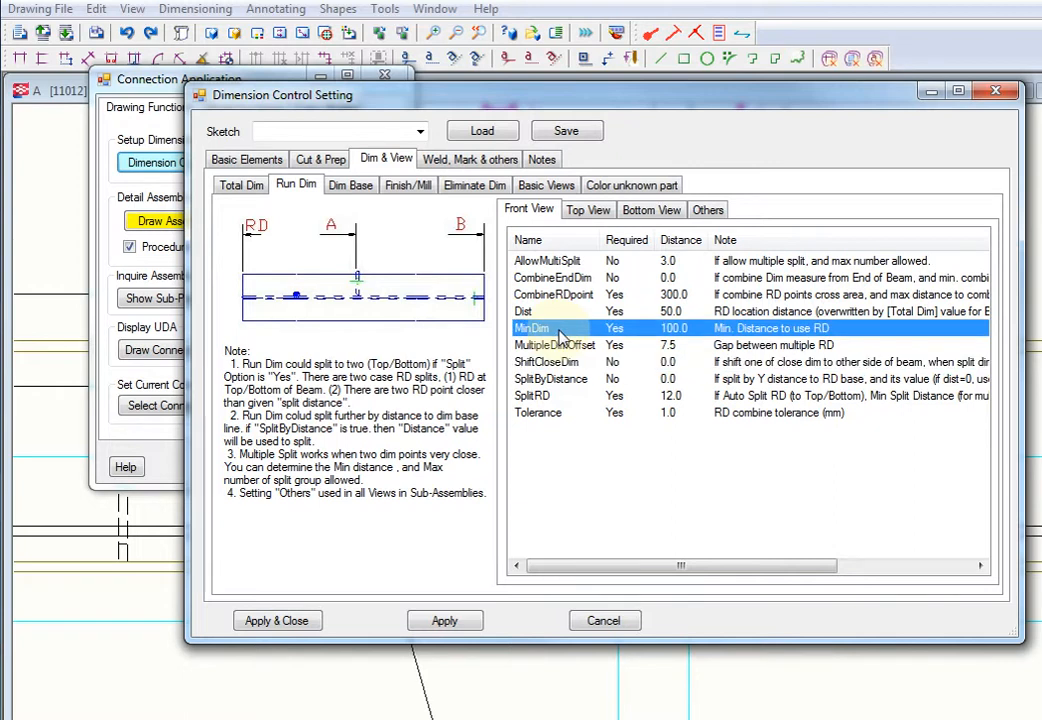
Step: Move the settings dialog aside and examine the small, crowded running dimensions near section mark A
left_click_drag(600, 100, 1004, 60)
middle_click_drag(490, 421, 585, 603)
scroll(584, 603, "down", 3)
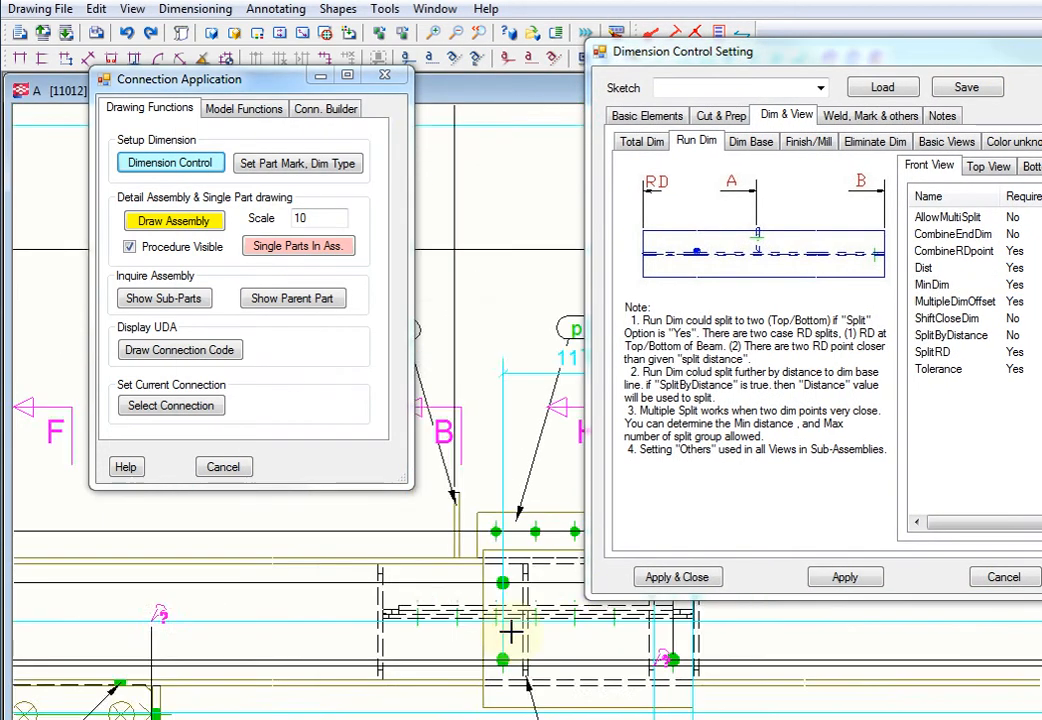
scroll(511, 632, "down", 2)
mouse_move(511, 632)
middle_mouse_down()
mouse_move(952, 681)
mouse_move(1041, 705)
middle_mouse_up()
middle_click_drag(528, 702, 1041, 702)
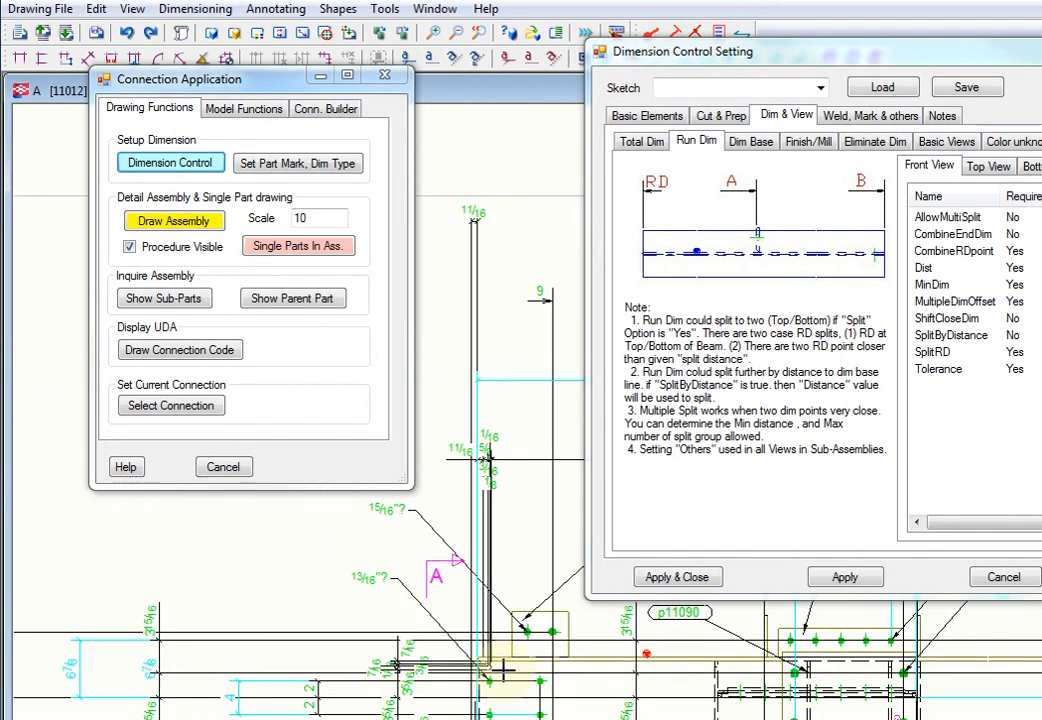
scroll(504, 670, "up", 4)
scroll(496, 640, "down", 3)
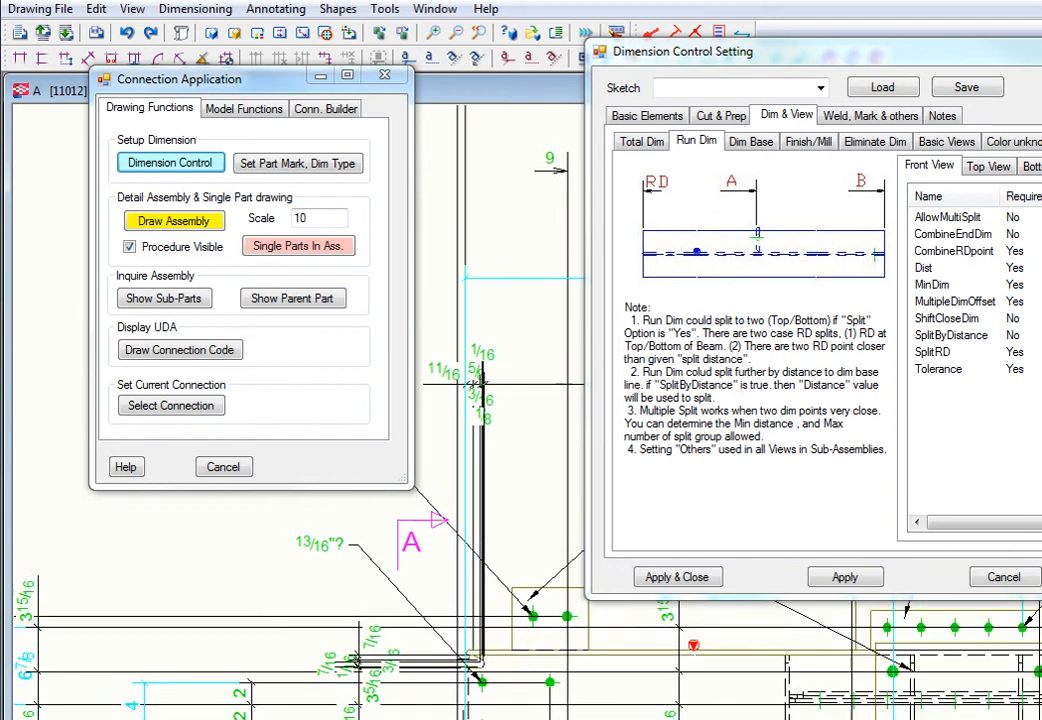
Step: Find the beam end view with the RD mark and select its 11 13/16 running dimension to inspect its reference points
scroll(496, 640, "down", 2)
mouse_move(463, 460)
middle_mouse_down()
mouse_move(468, 690)
mouse_move(481, 686)
middle_mouse_up()
scroll(465, 472, "down", 1)
scroll(515, 516, "up", 2)
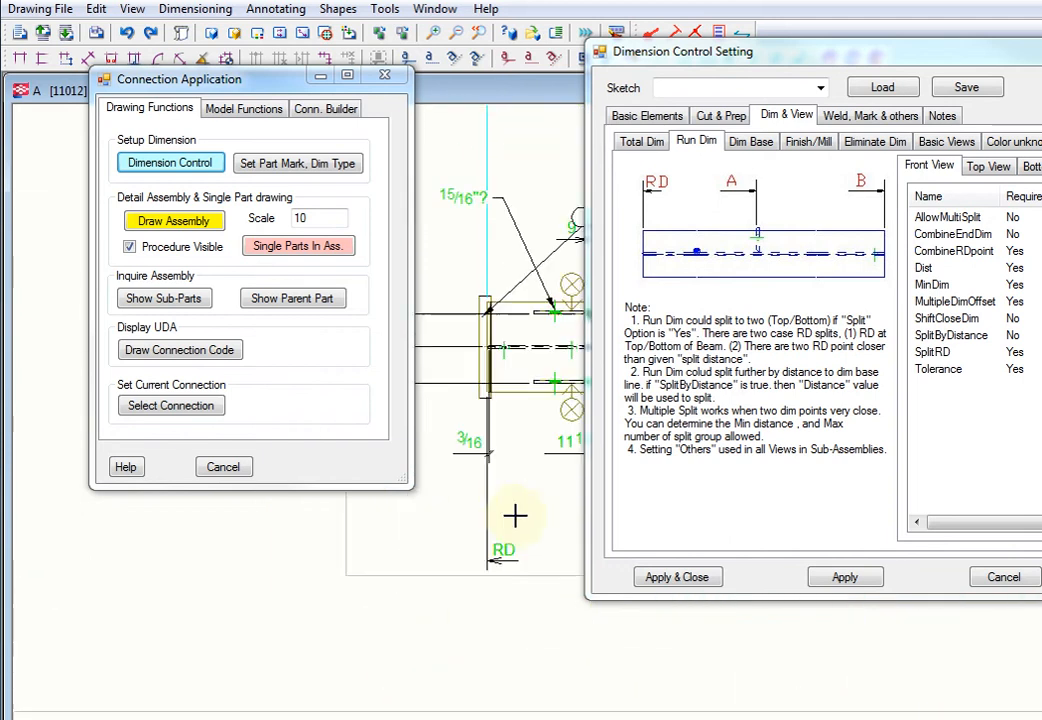
mouse_move(515, 516)
middle_mouse_down()
mouse_move(407, 552)
mouse_move(453, 621)
mouse_move(453, 640)
middle_mouse_up()
scroll(453, 640, "up", 1)
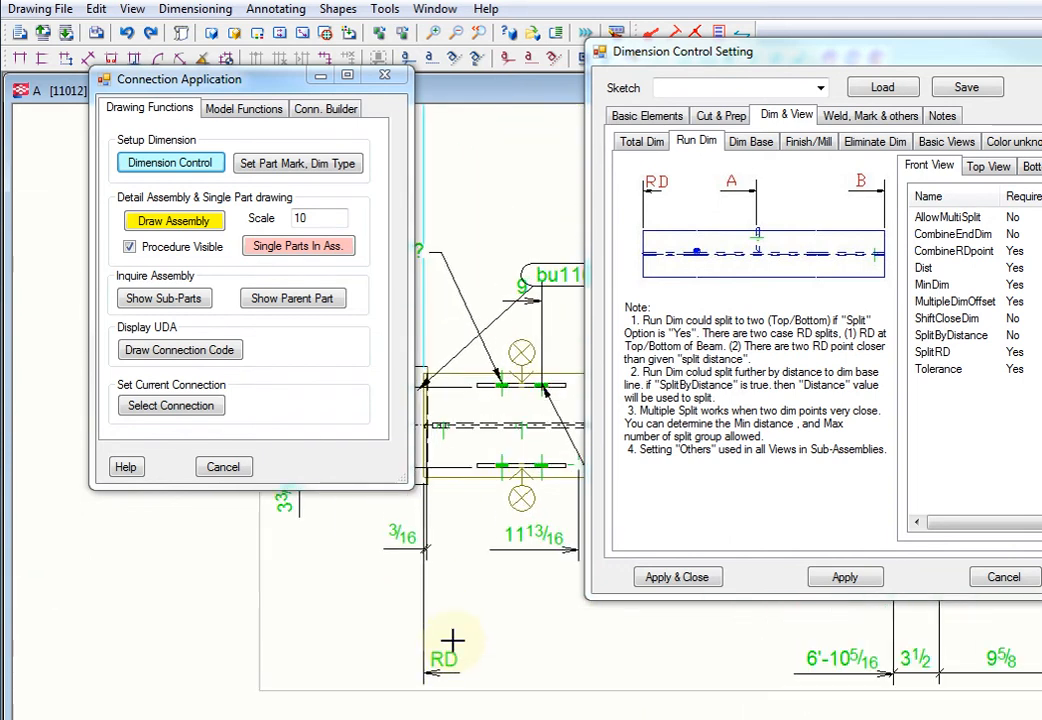
left_click(540, 546)
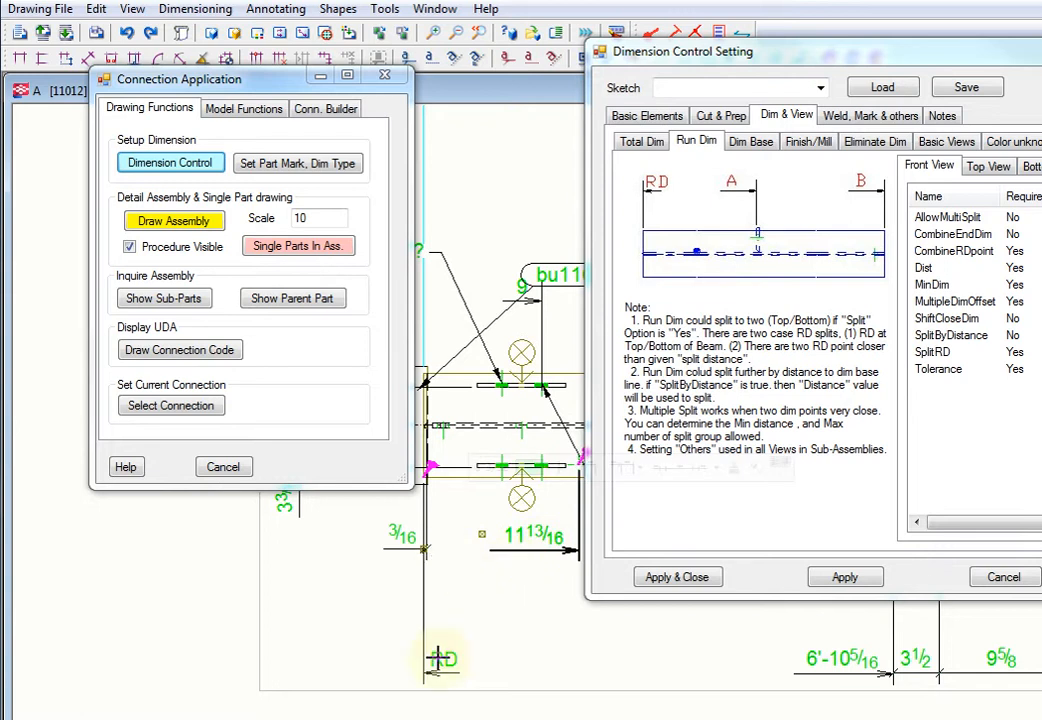
Step: Select the small 3/16 dimension beside the RD line at the beam end to inspect its reference points
scroll(497, 563, "down", 1)
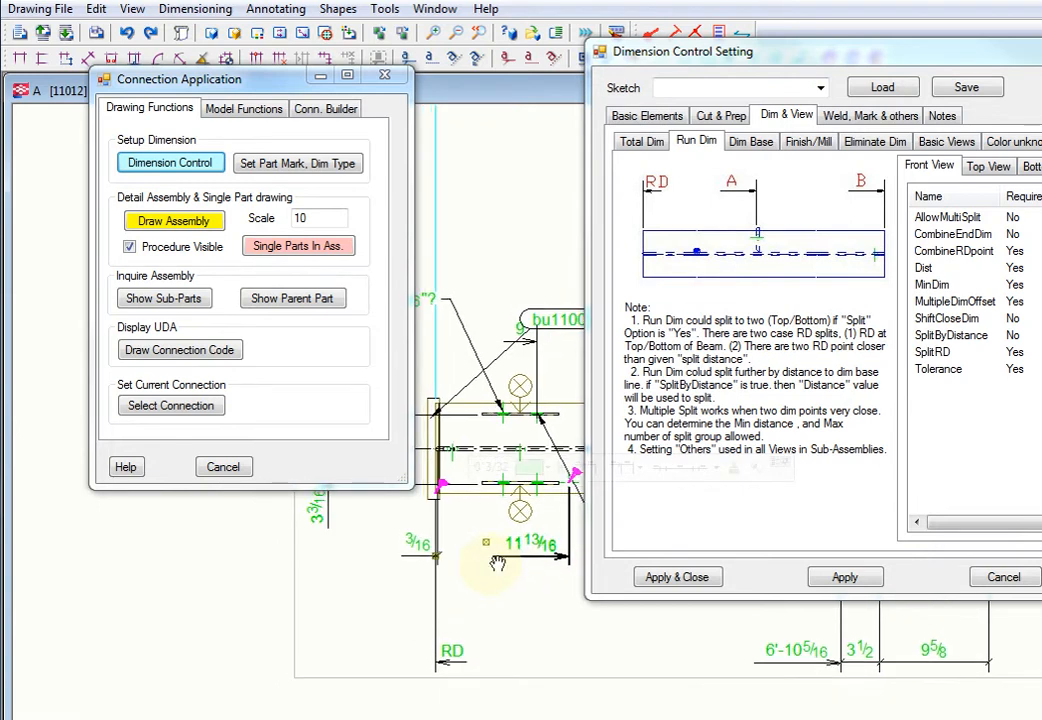
scroll(403, 553, "up", 2)
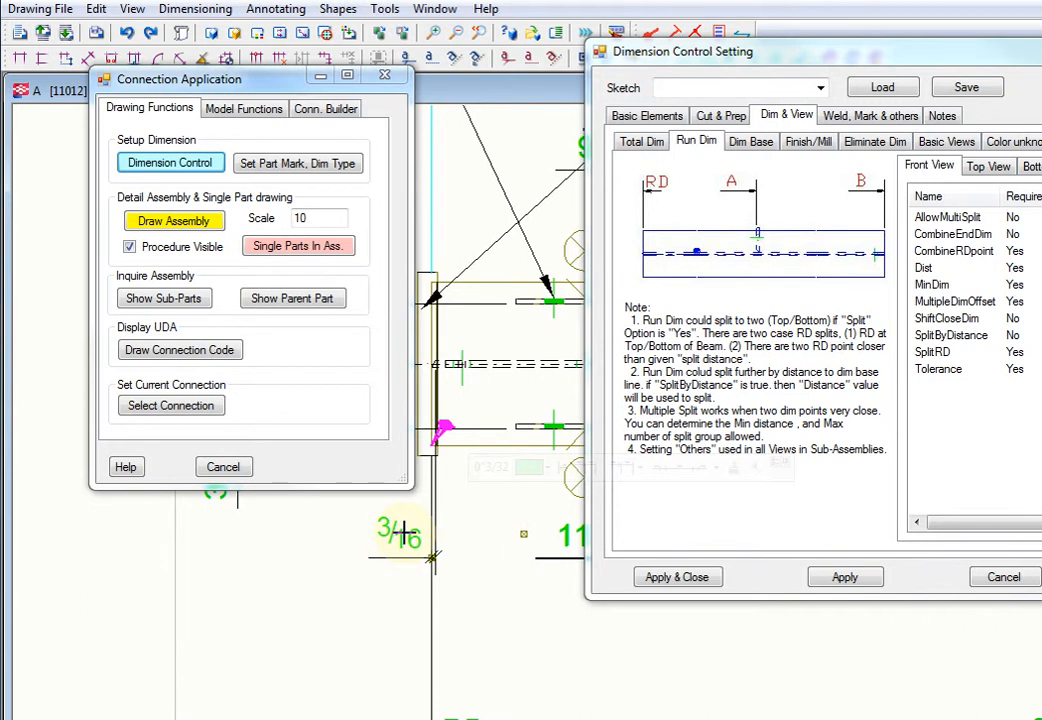
left_click(392, 539)
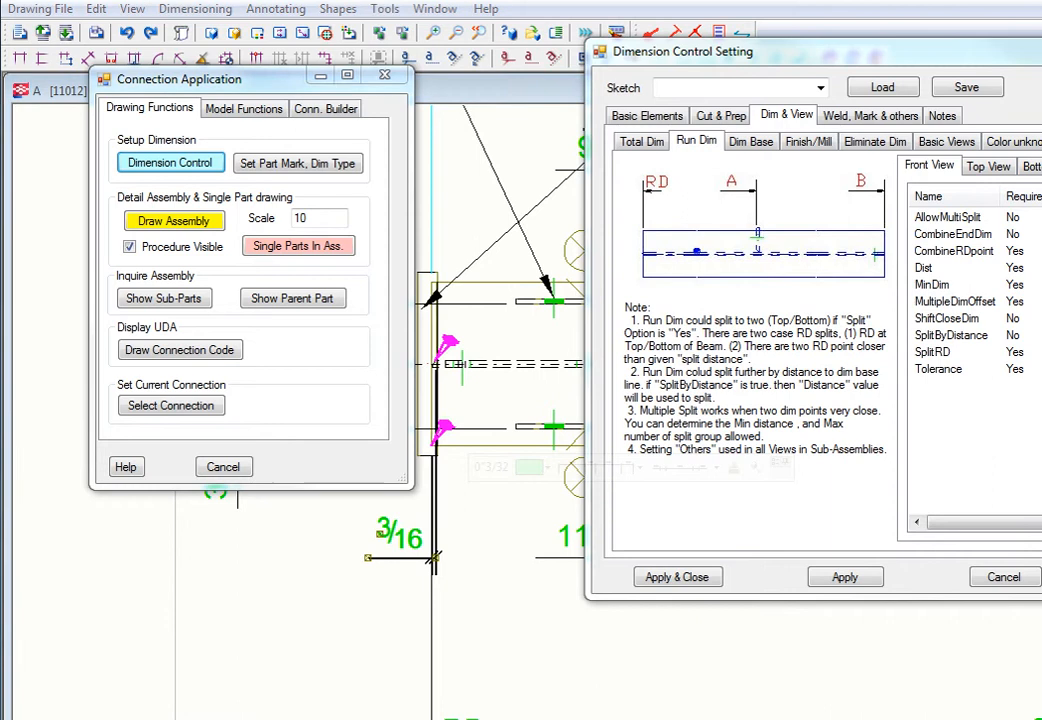
Step: Review the MinDim and Dist options of the front-view running dimensions, repositioning the settings dialog to read their notes
left_click(931, 284)
left_click_drag(800, 52, 514, 83)
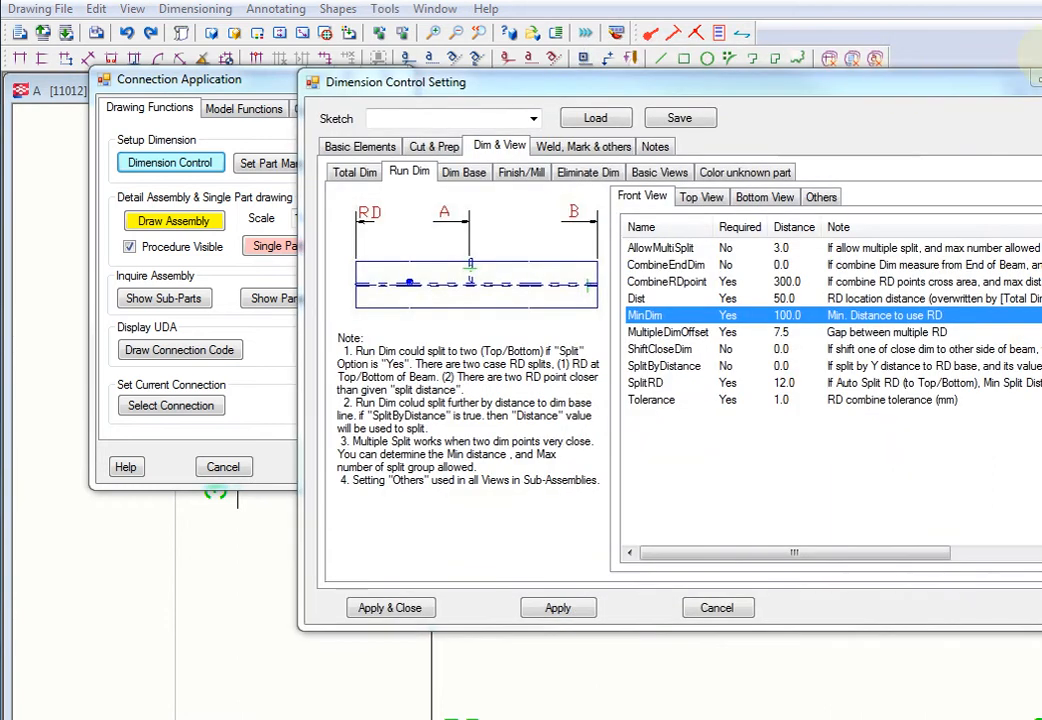
left_click(636, 298)
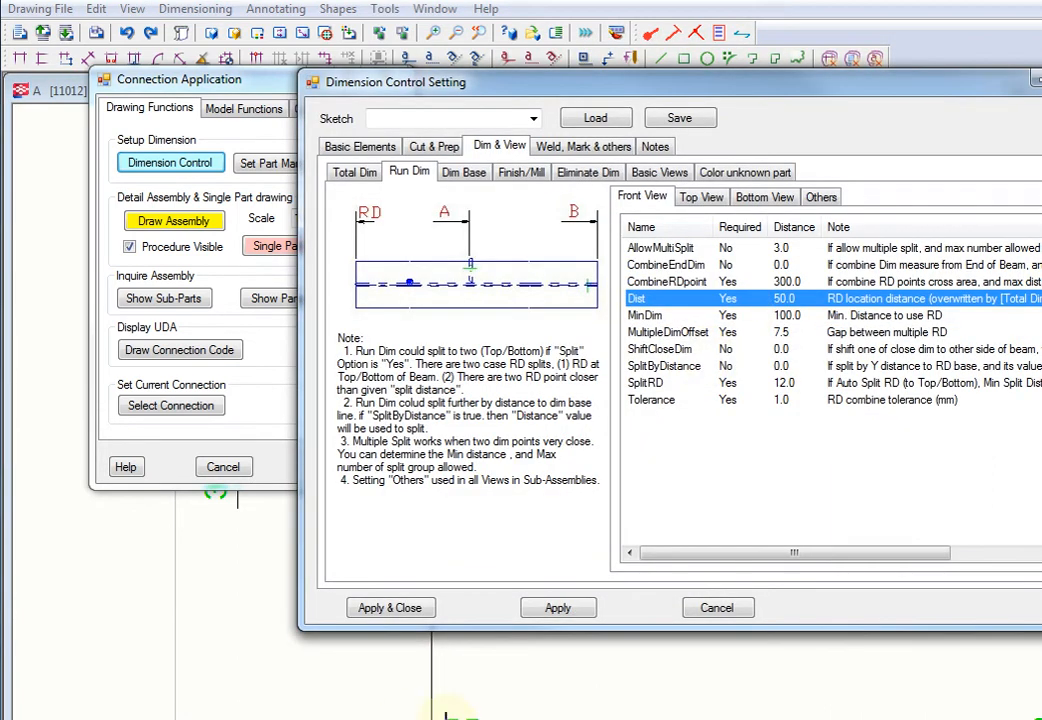
middle_click_drag(497, 718, 367, 719)
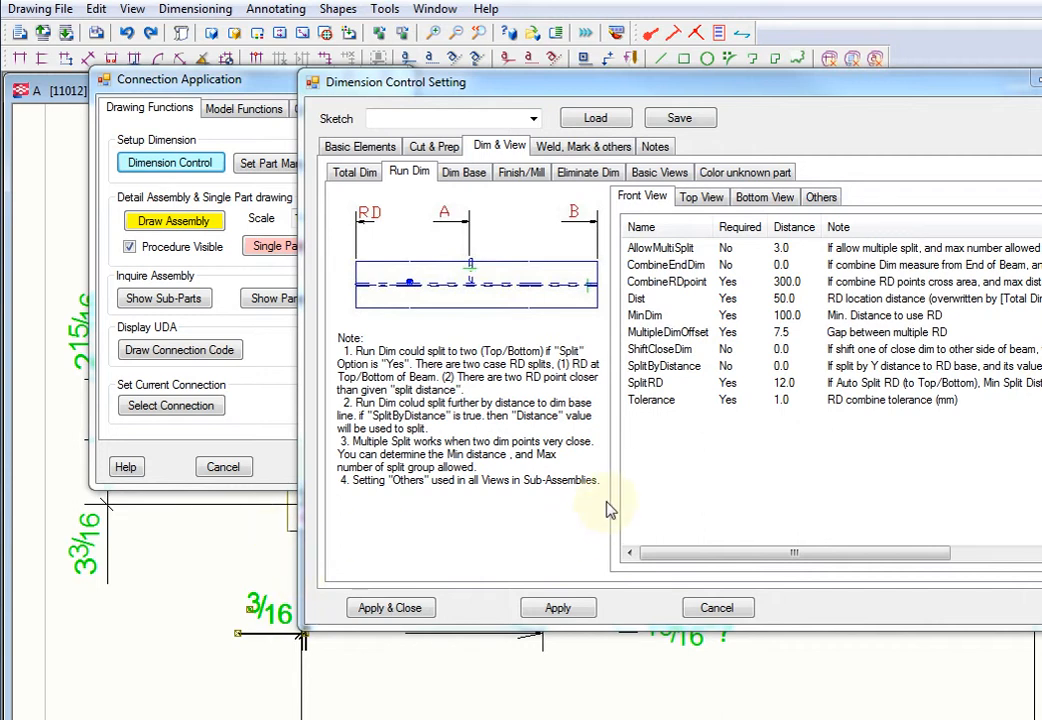
left_click_drag(662, 90, 500, 78)
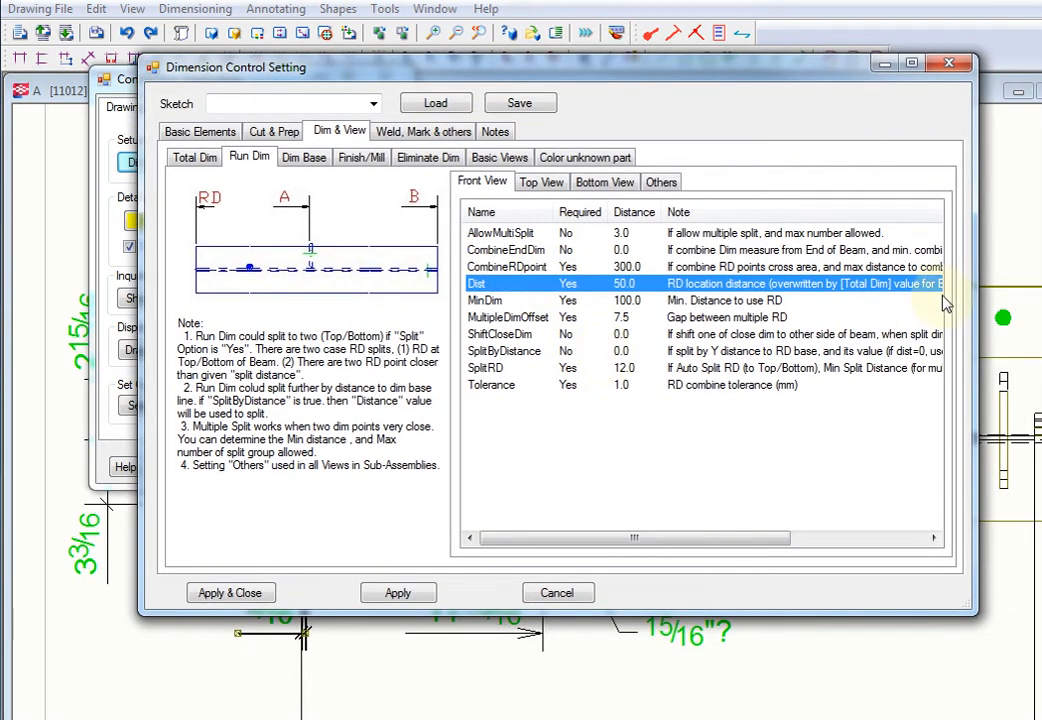
Step: Review the Dim Base rules for columns, braces and posts, including the slope angle, name filter and UDA fields
left_click(307, 160)
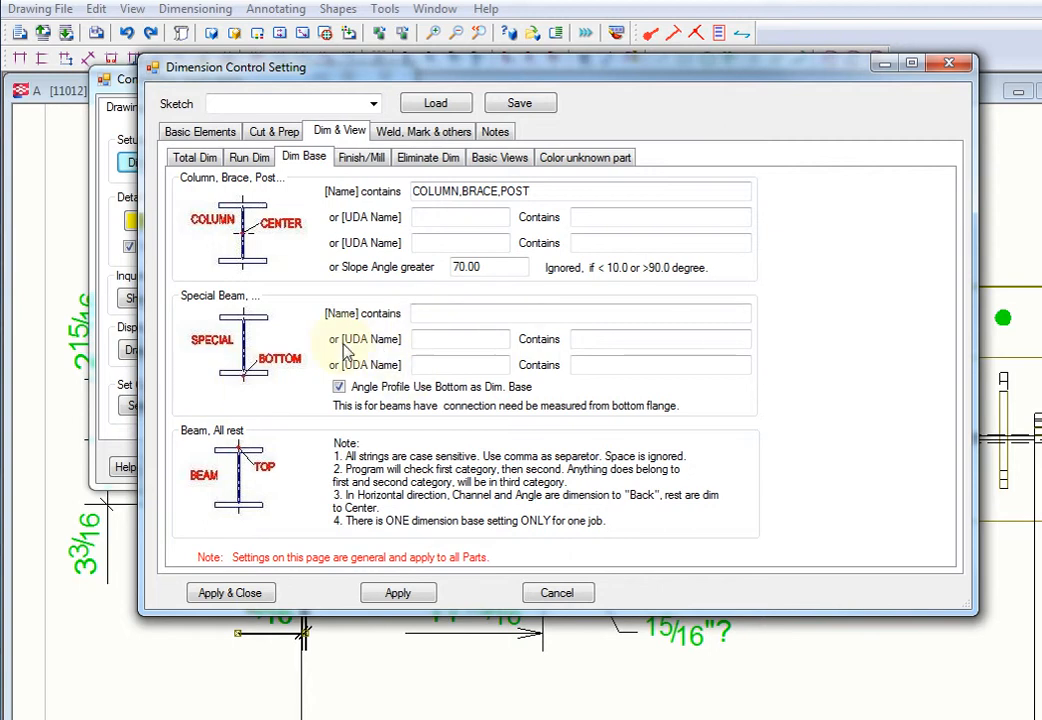
left_click(487, 267)
left_click_drag(490, 267, 407, 272)
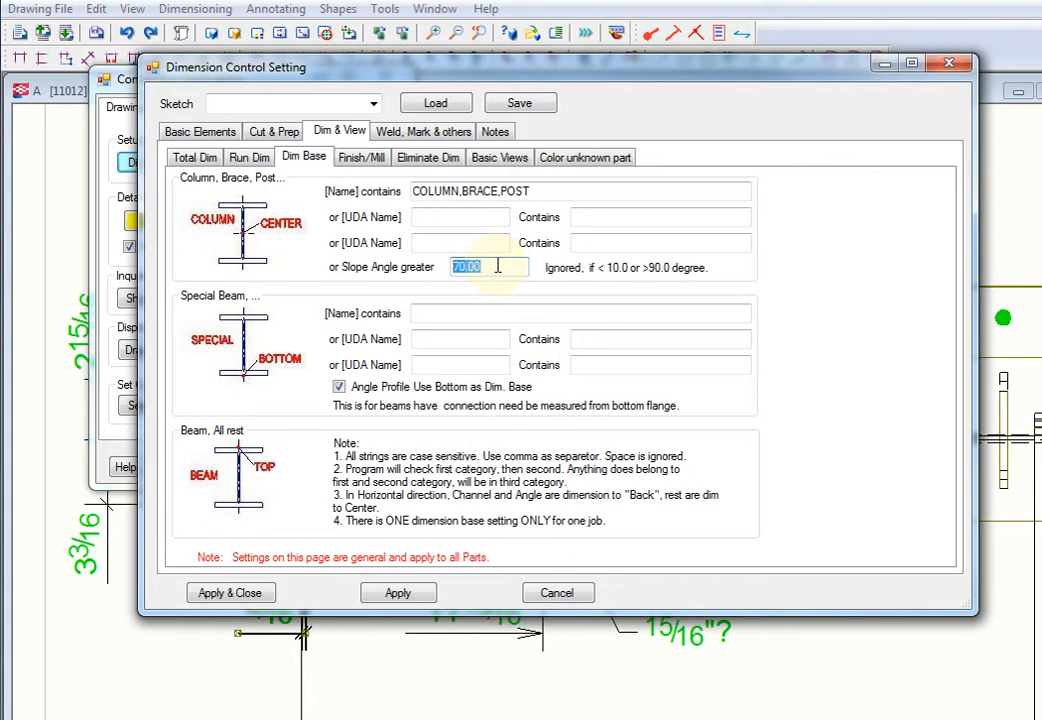
double_click(440, 191)
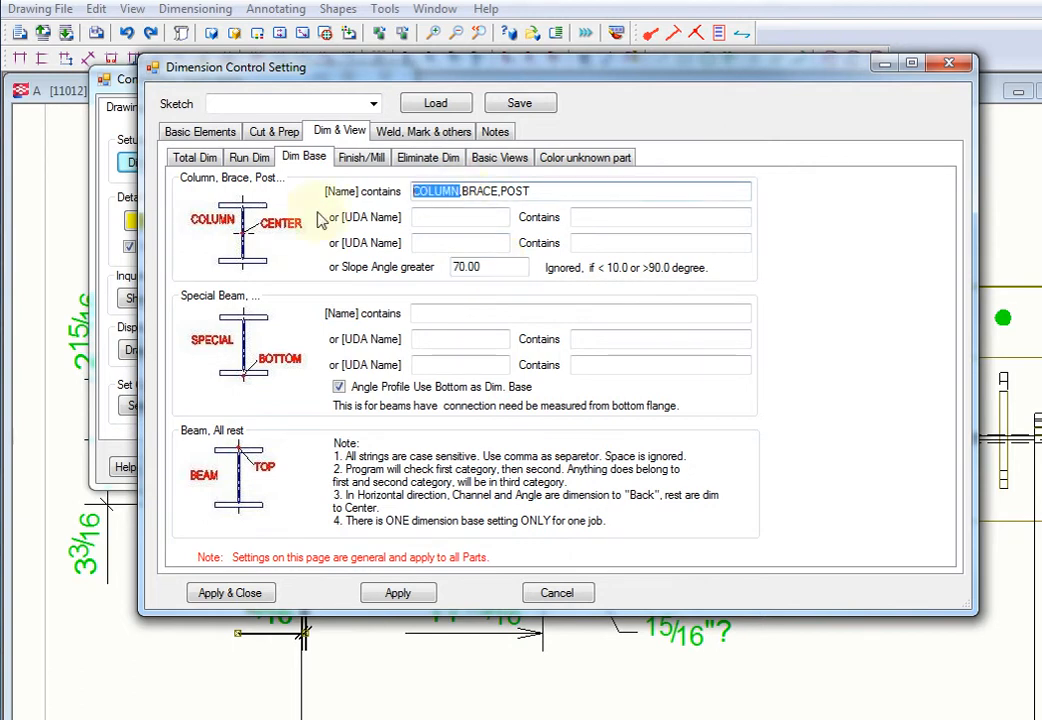
double_click(470, 191)
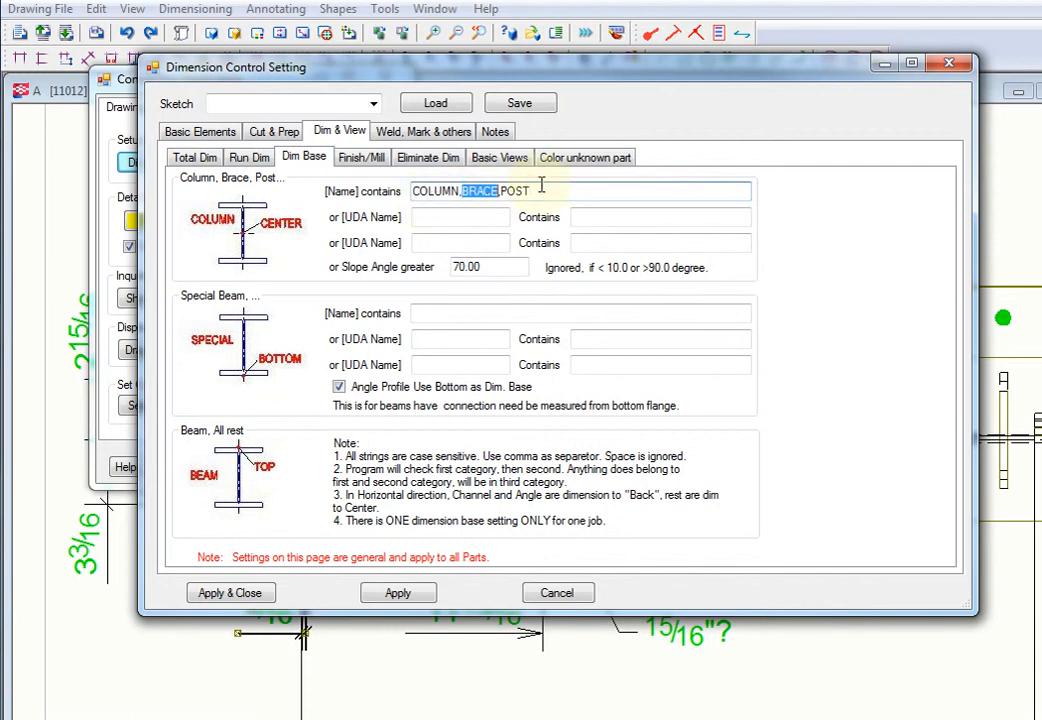
left_click(540, 190)
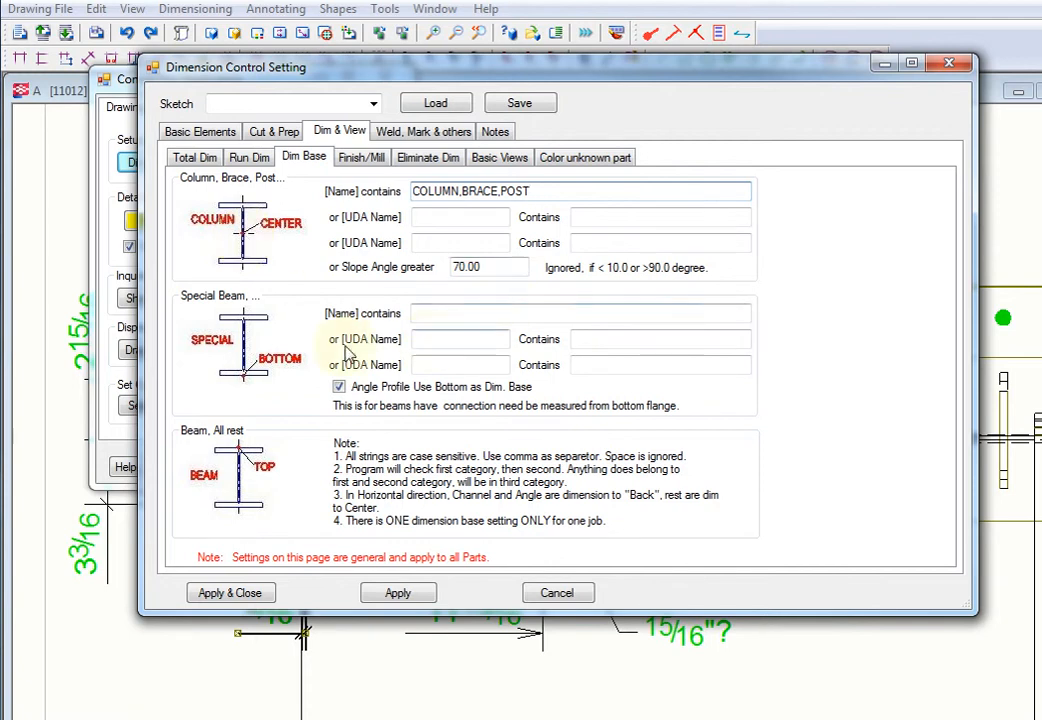
left_click(434, 220)
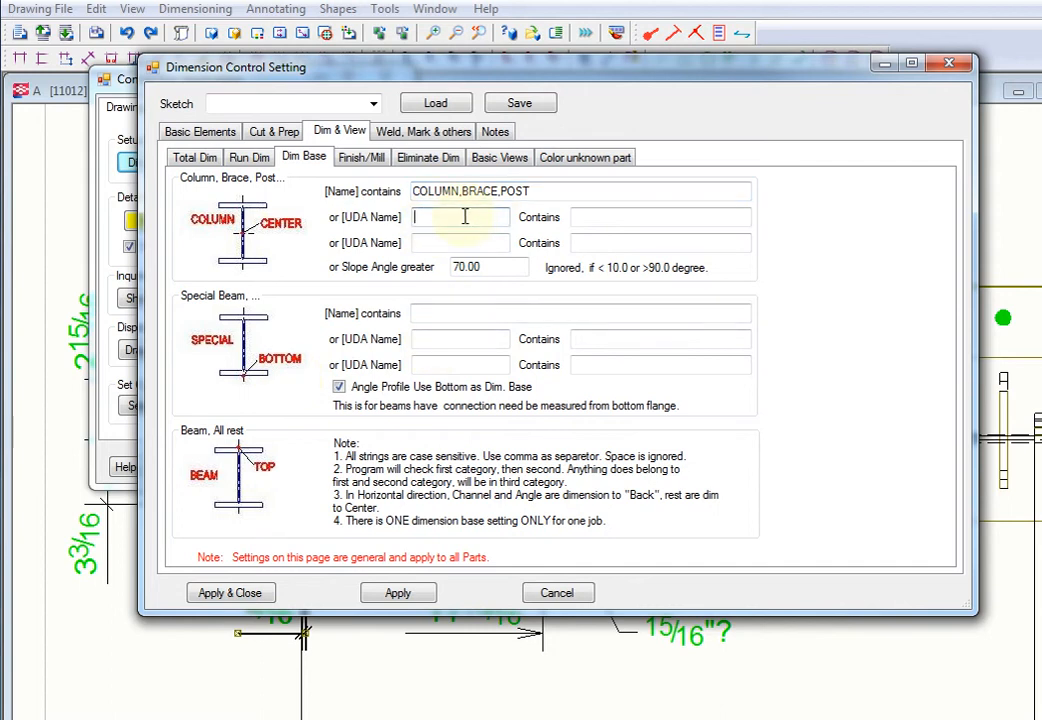
left_click(580, 217)
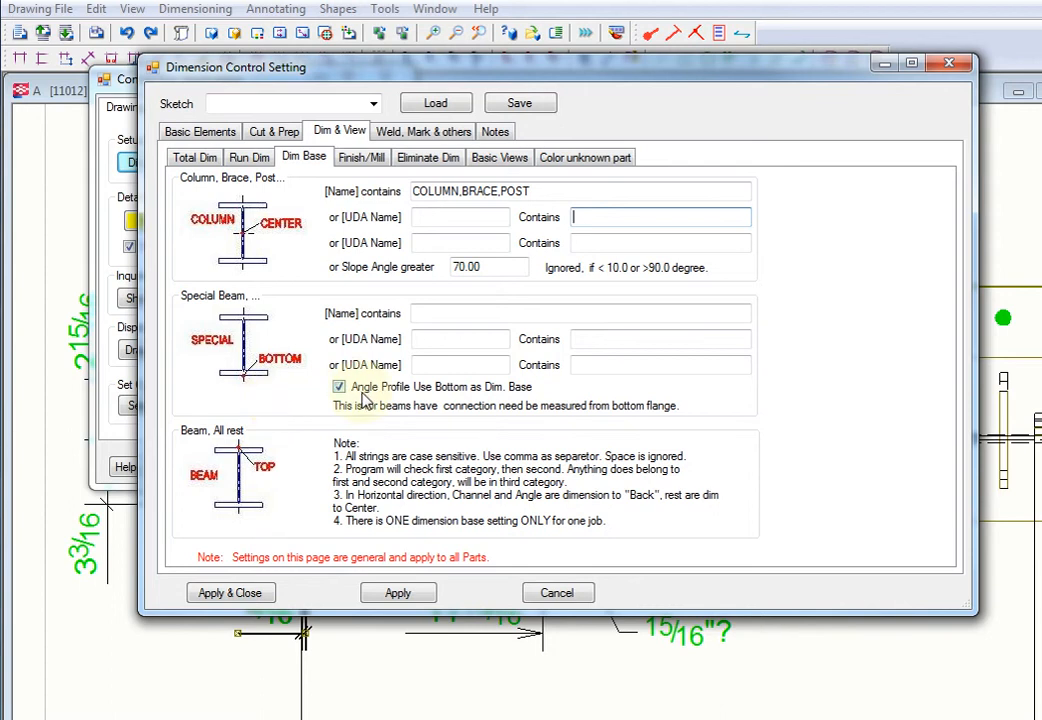
Step: Review the Finish/Mill settings, including the name filters of the three column groups and the Column A finish note
left_click(365, 160)
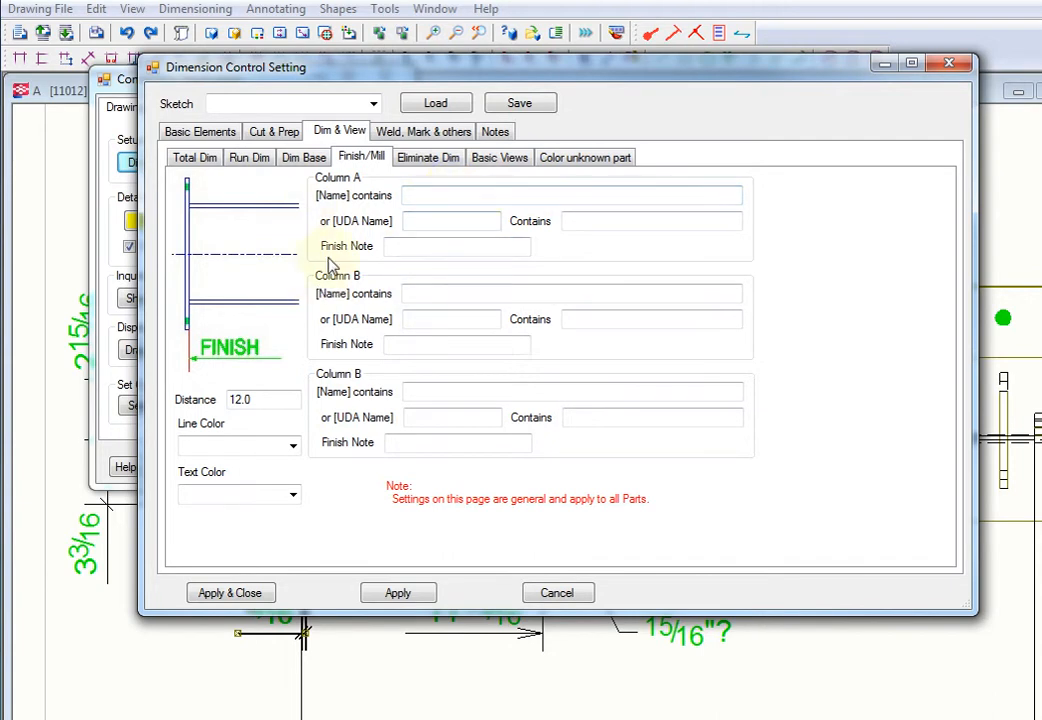
left_click(400, 248)
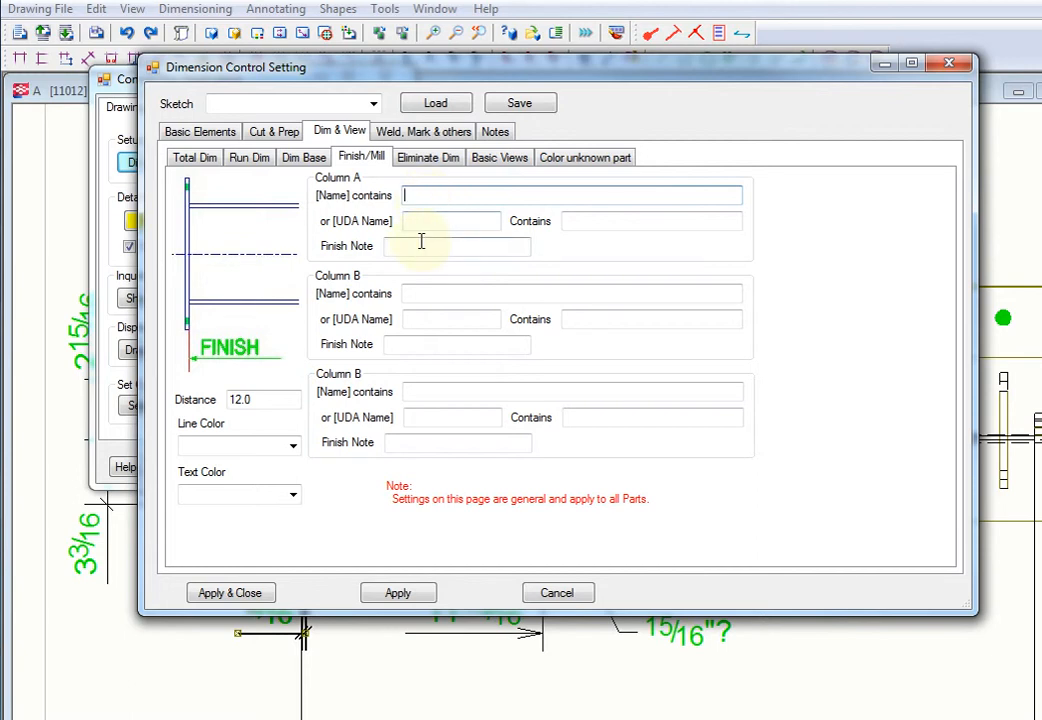
left_click(420, 246)
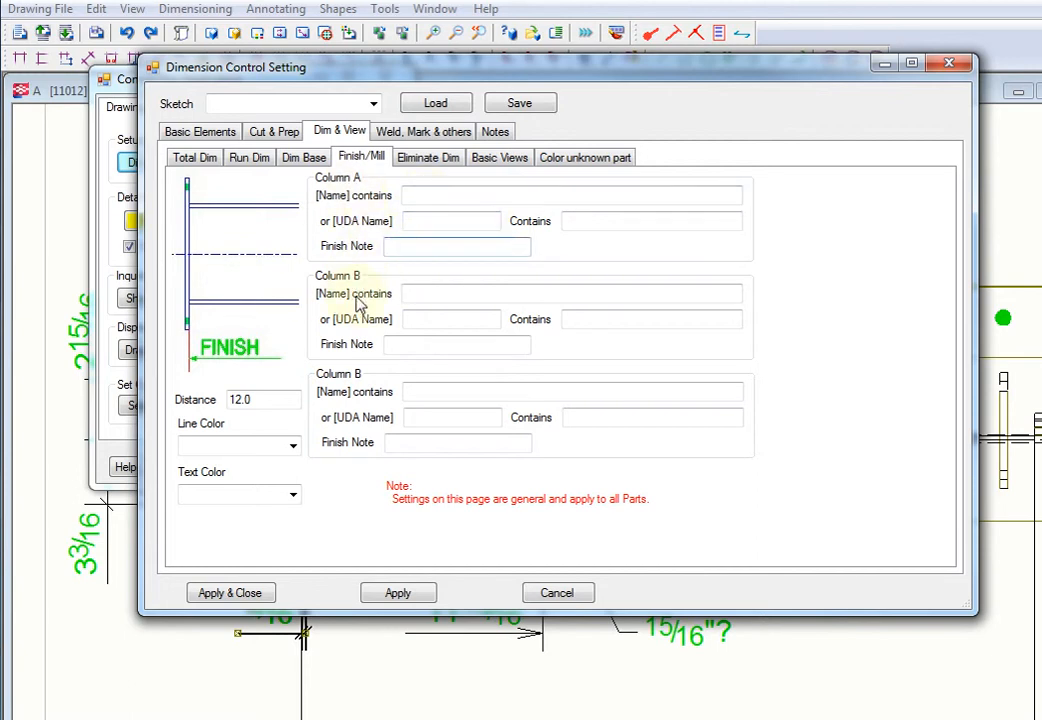
left_click(434, 393)
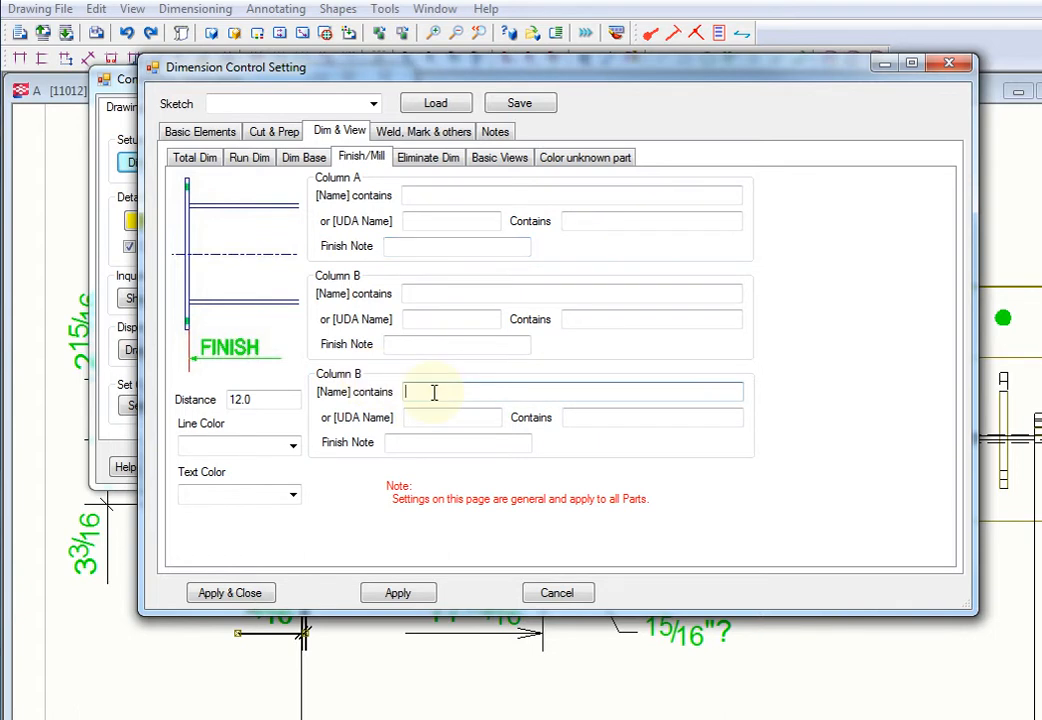
left_click(436, 194)
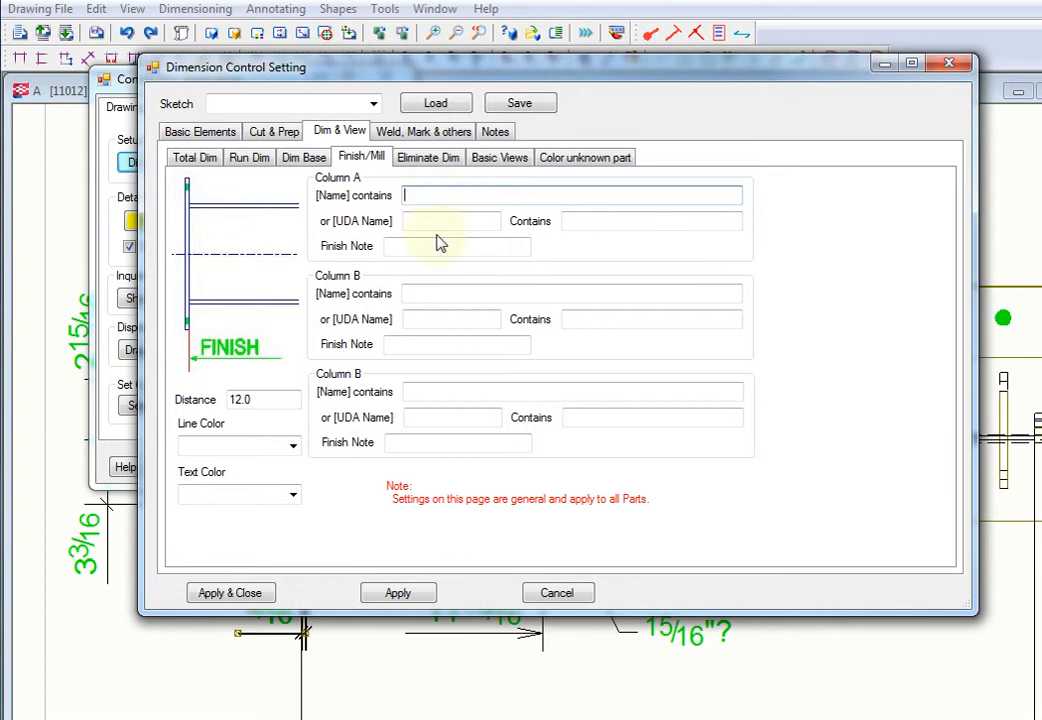
left_click(447, 293)
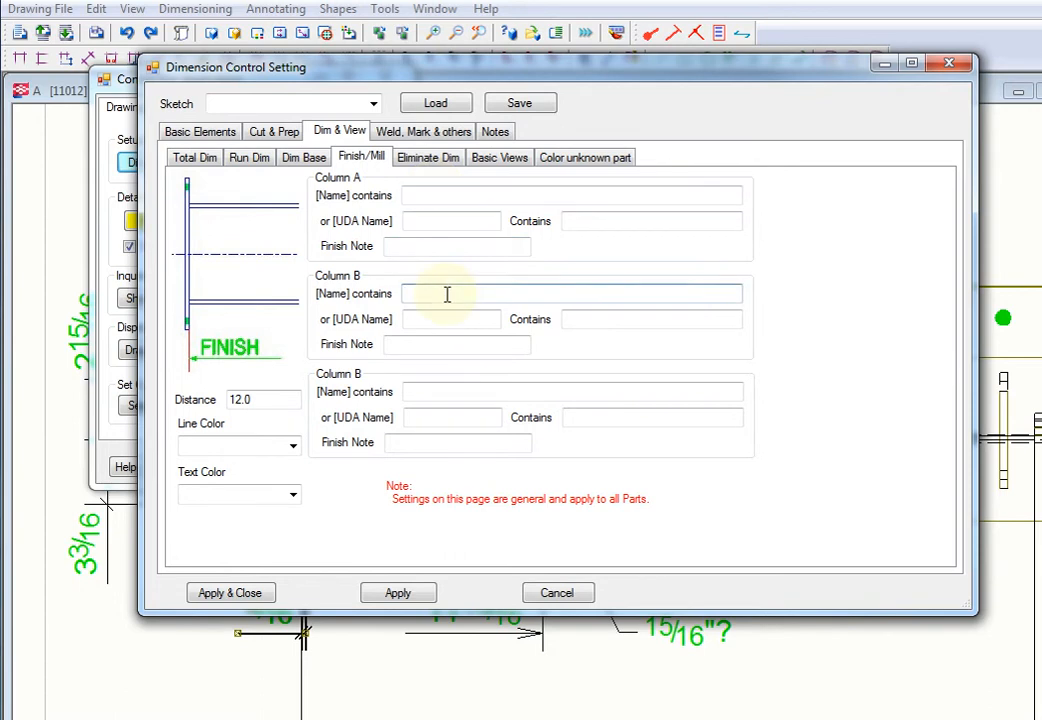
left_click(445, 389)
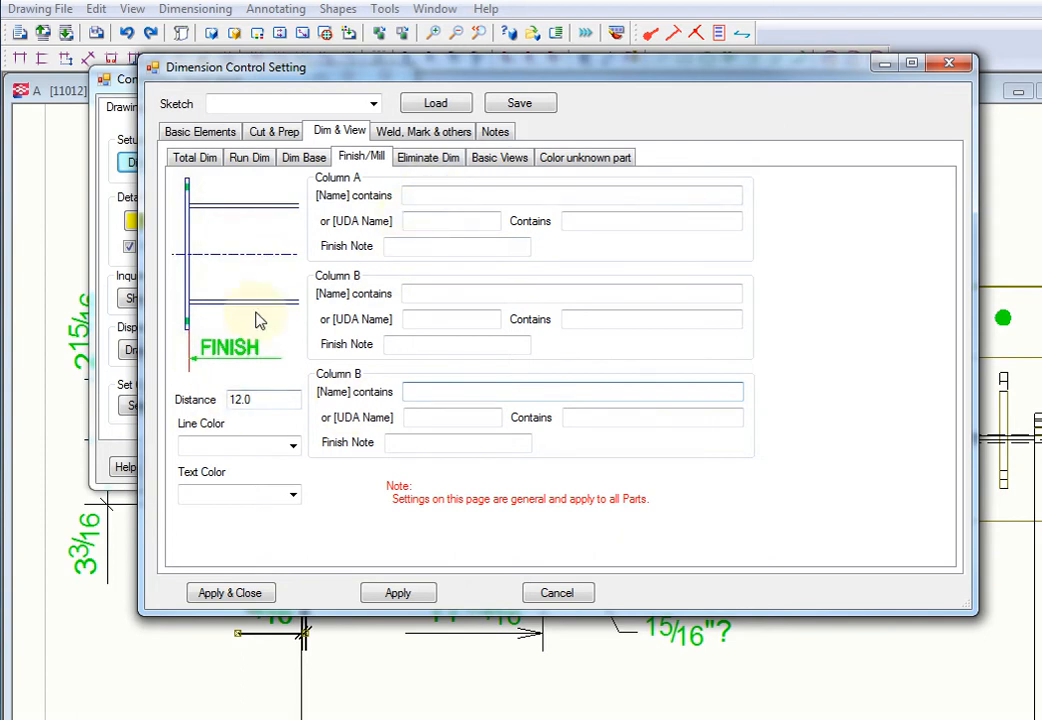
Step: Set the finish mark's line color to NewLine1 and its text color to Red
left_click(293, 448)
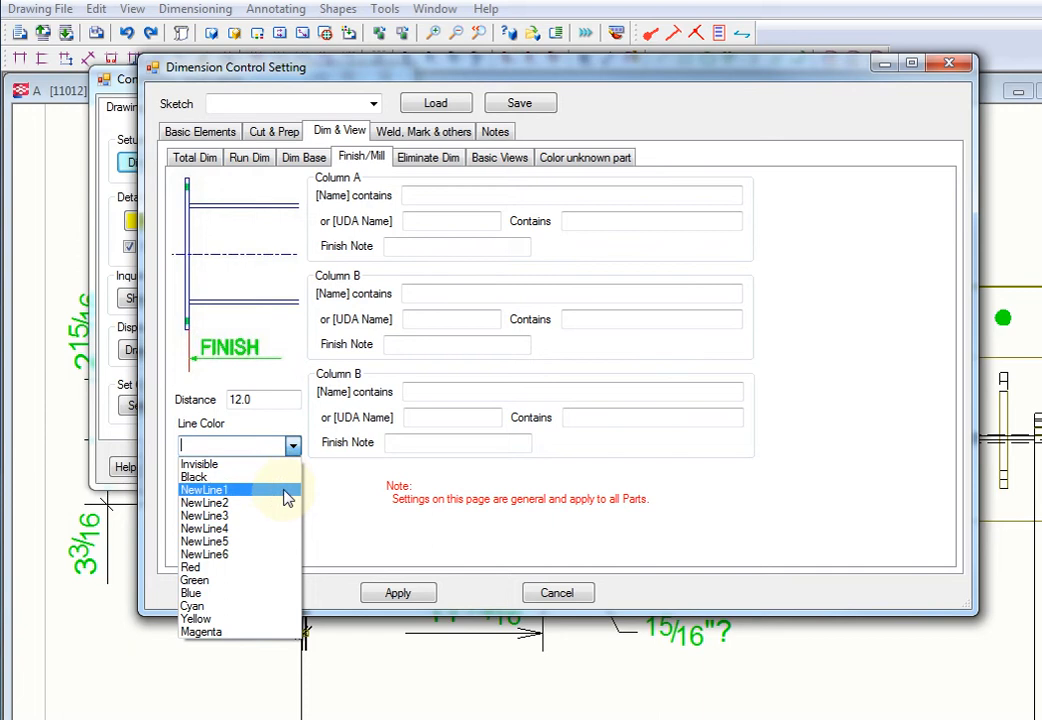
left_click(287, 497)
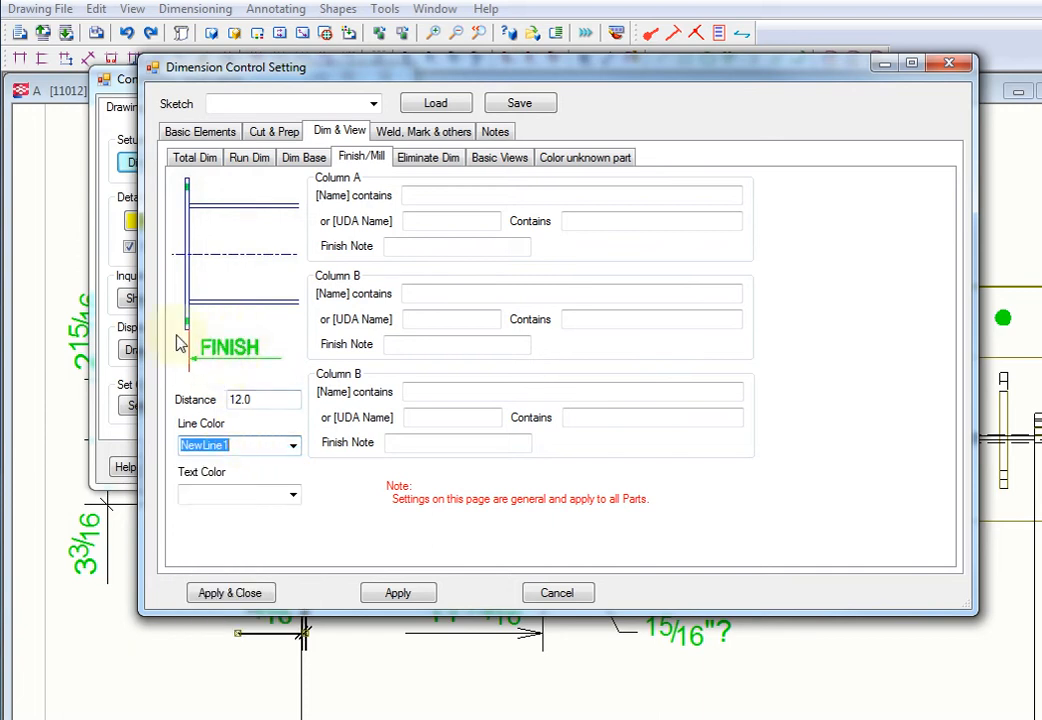
left_click(293, 495)
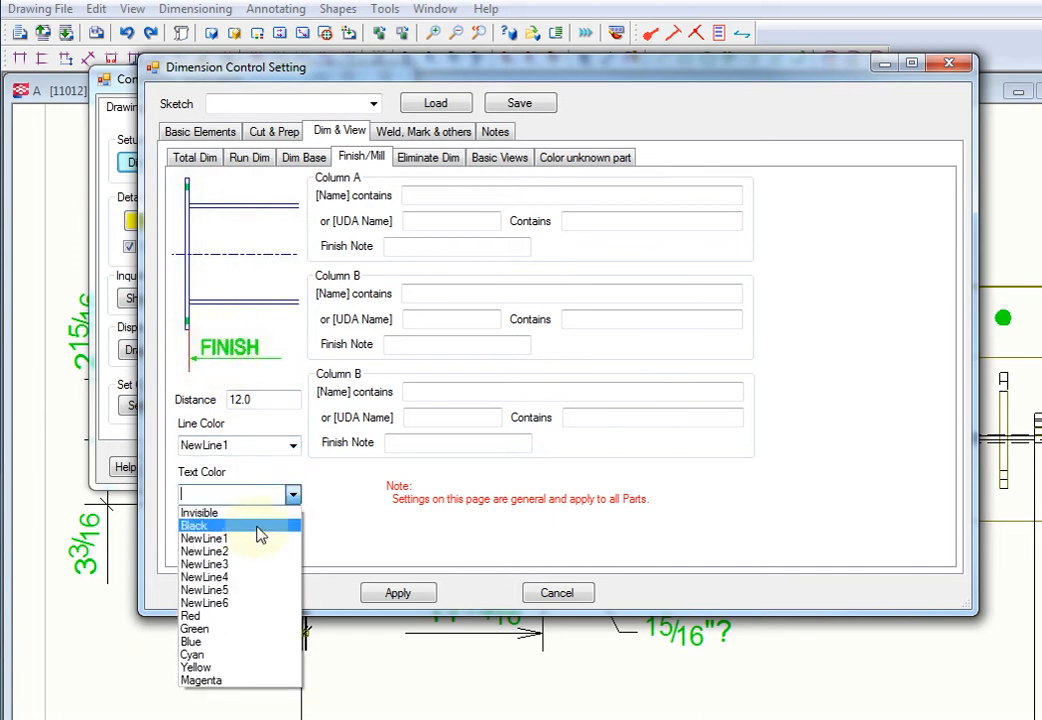
left_click(272, 615)
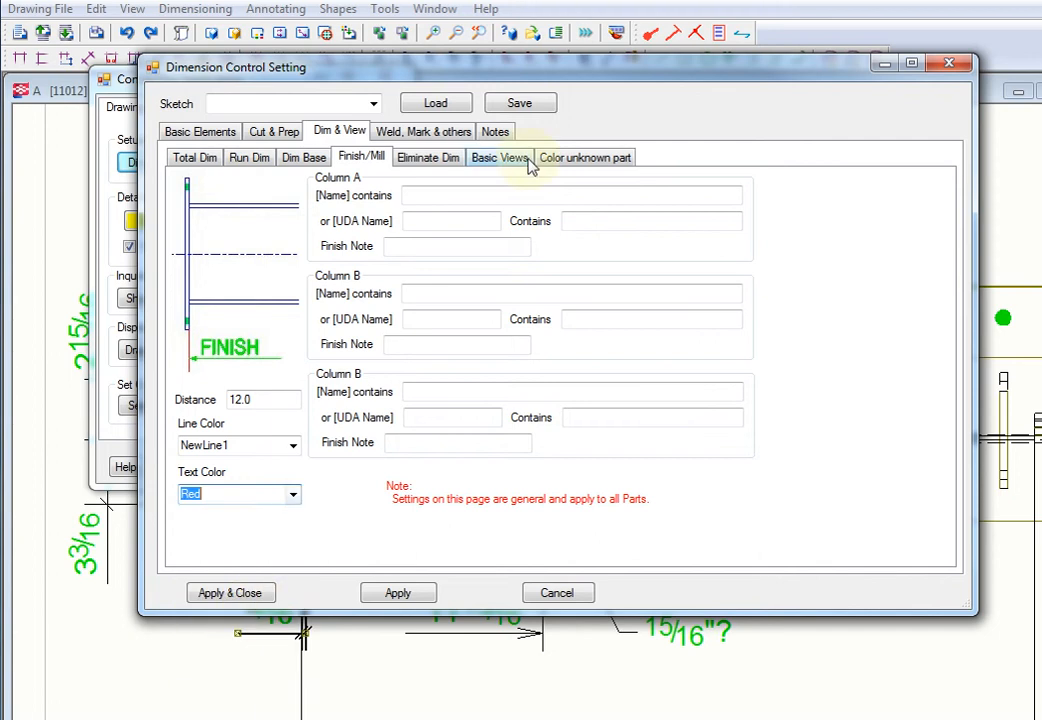
Step: Review the bevel dimension combine distance and the Basic Views rules for beams that need a bottom section
left_click(433, 163)
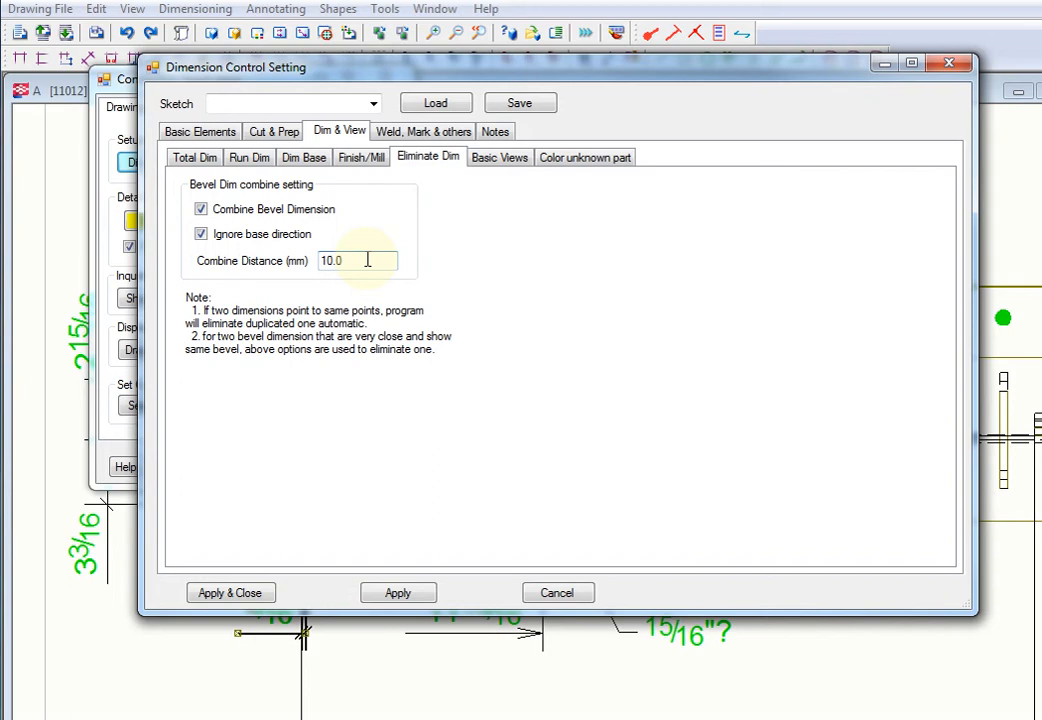
left_click_drag(363, 259, 310, 262)
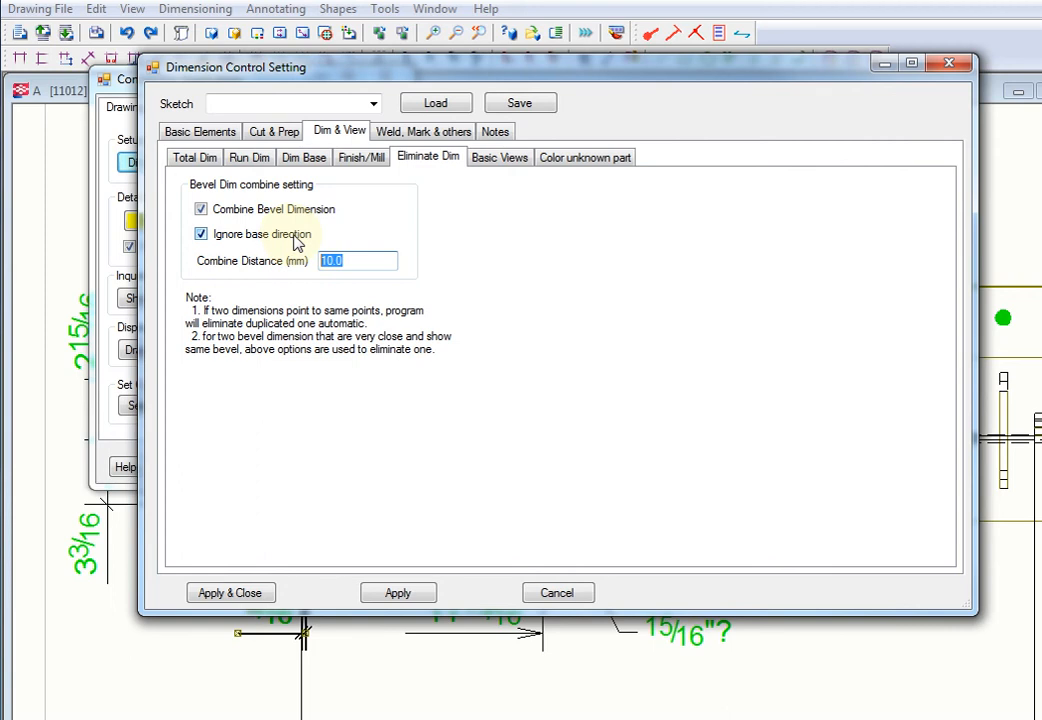
left_click(498, 159)
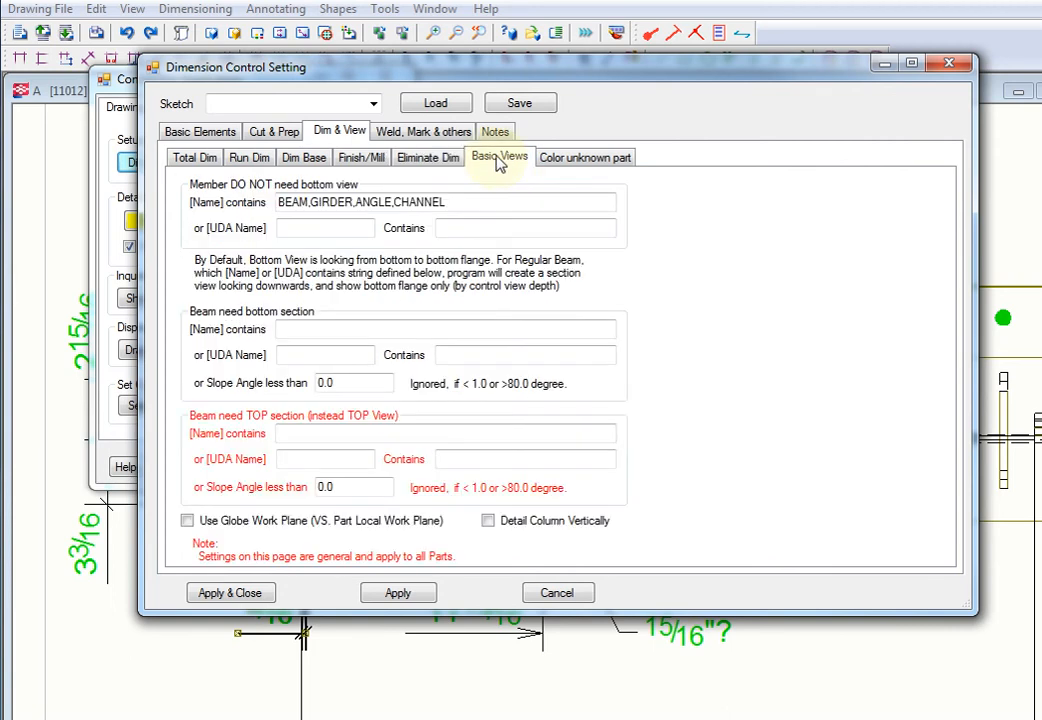
left_click_drag(486, 83, 421, 55)
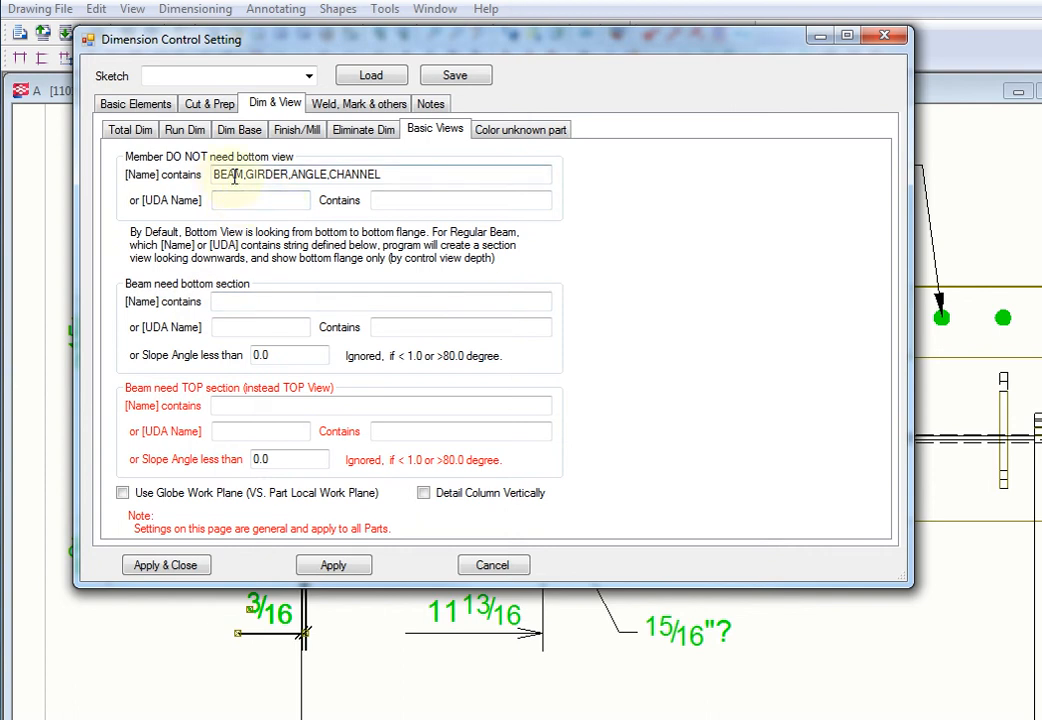
left_click(246, 327)
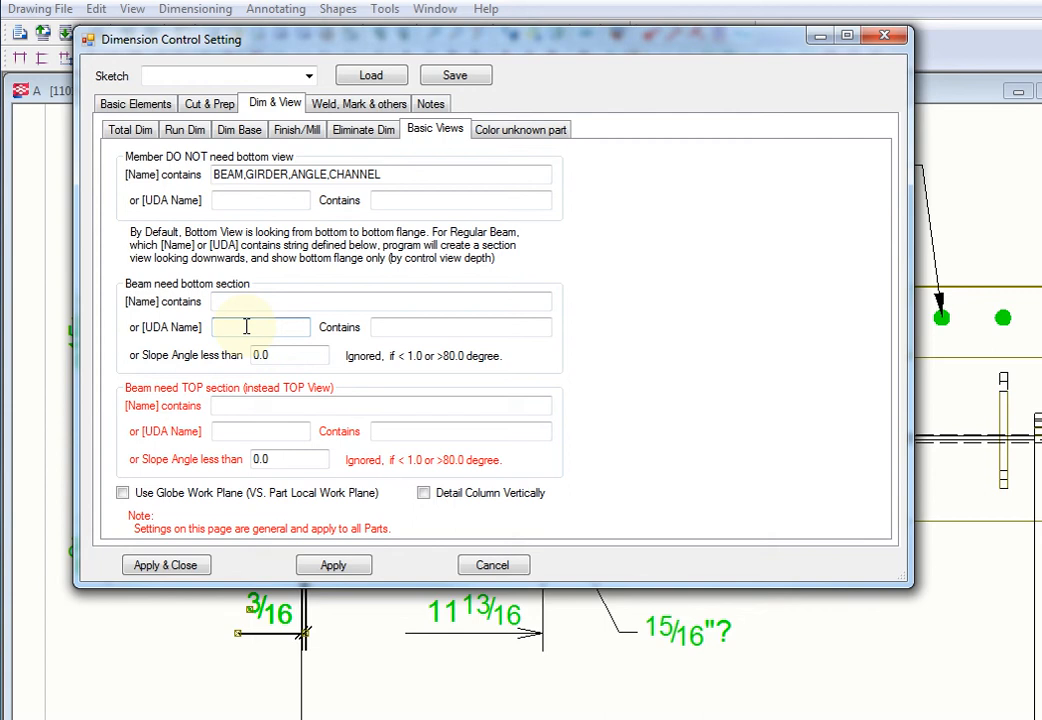
left_click(284, 355)
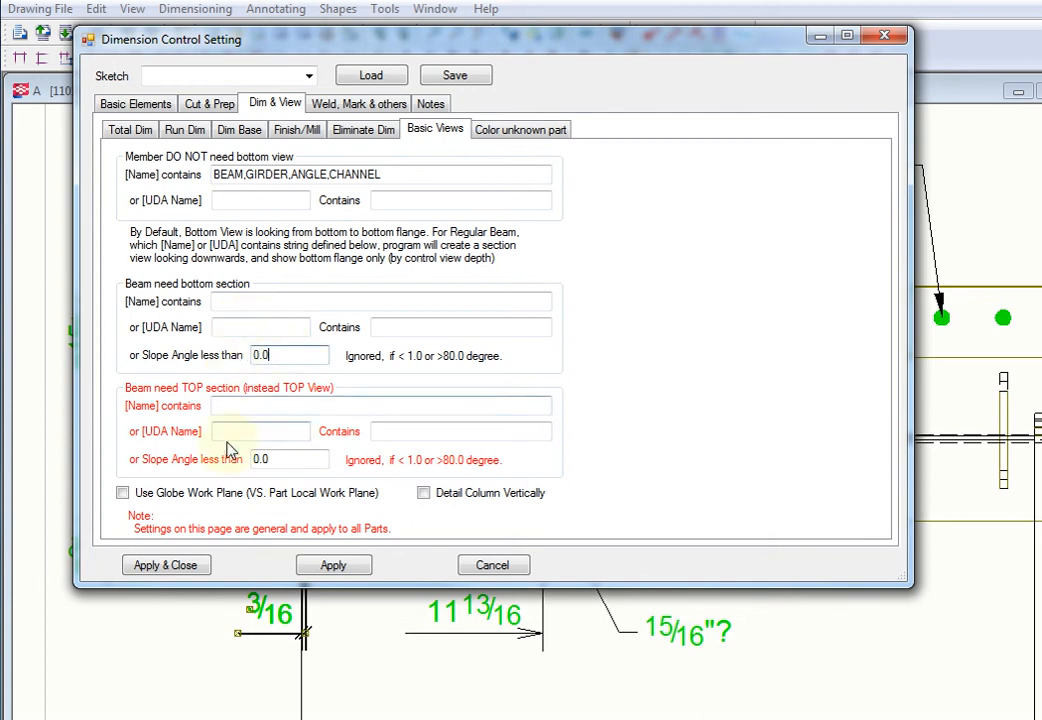
Step: Enable the Detail Column Vertically option for the basic views
left_click(451, 501)
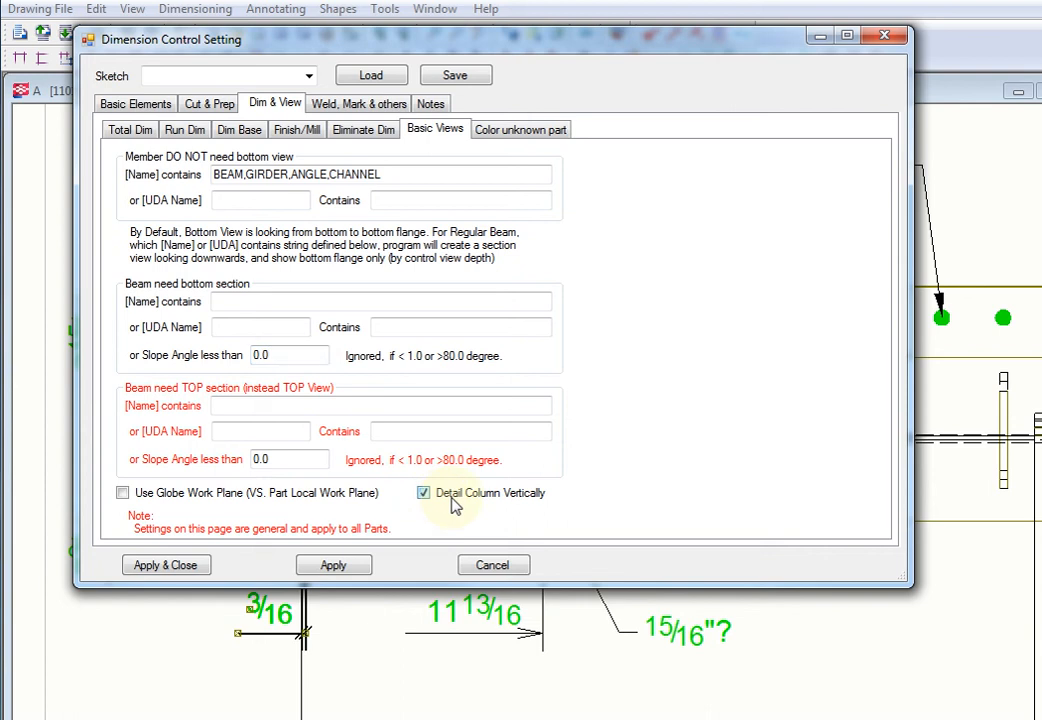
left_click(451, 505)
left_click(449, 505)
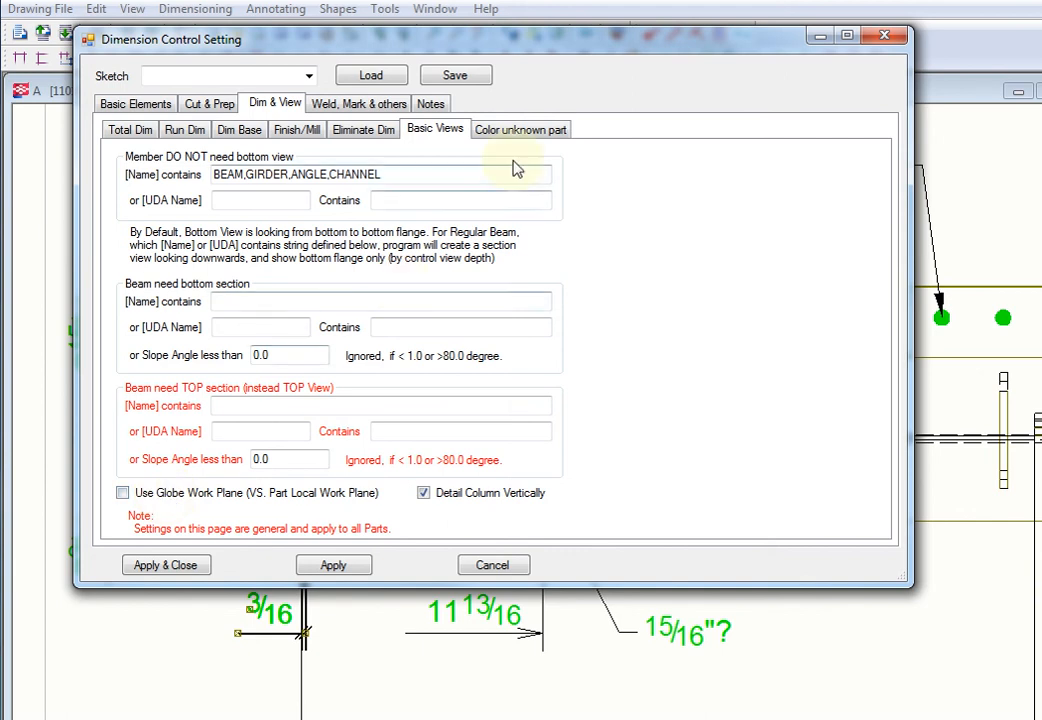
Step: Choose Cyan as the color for marking un-dimensioned parts
left_click(521, 133)
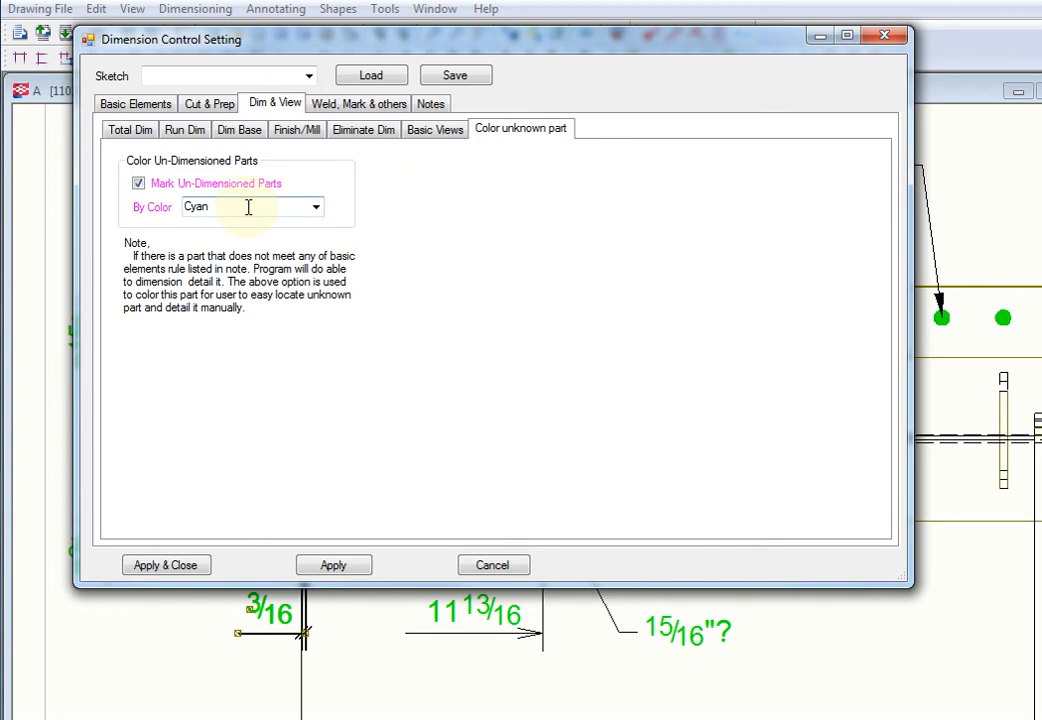
left_click(315, 206)
left_click(283, 372)
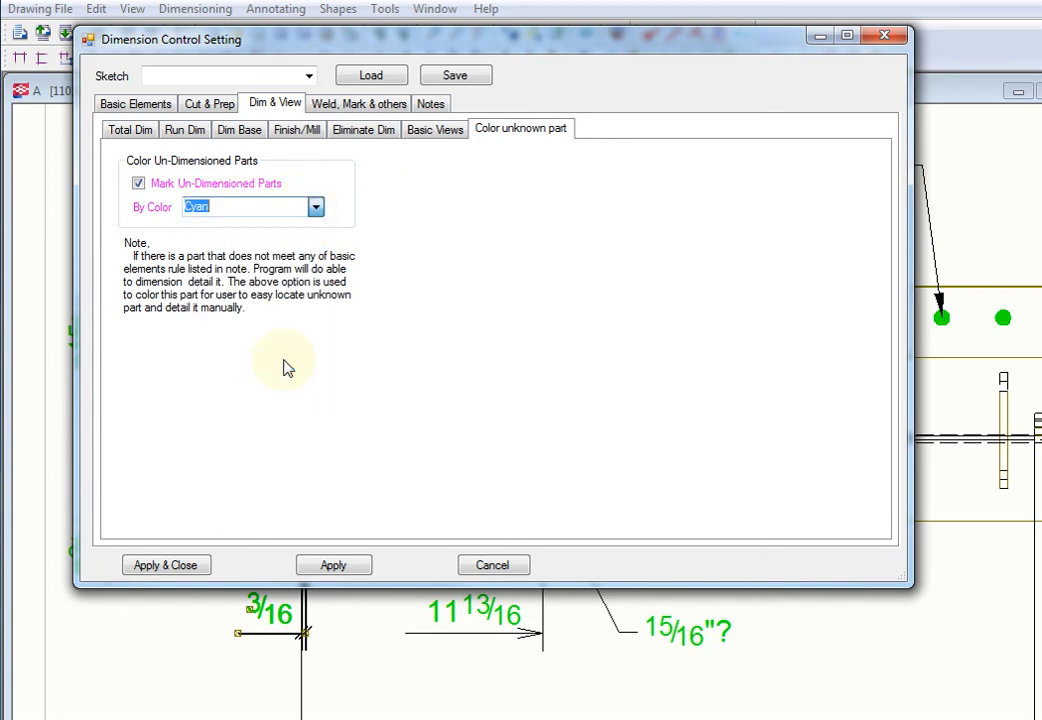